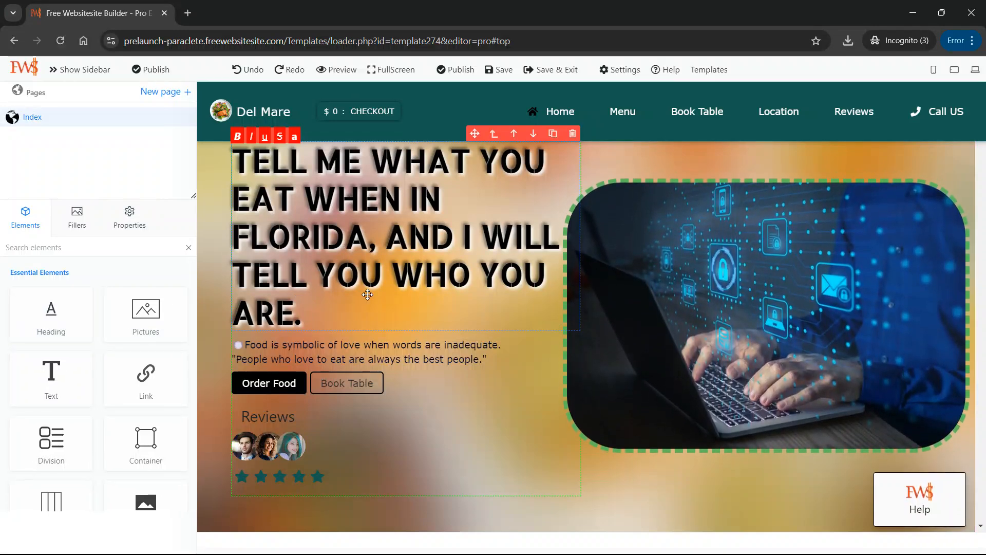
Examine the template page's sections and headings from the hero text down to the green section heading.
scroll(369, 308, down, 5)
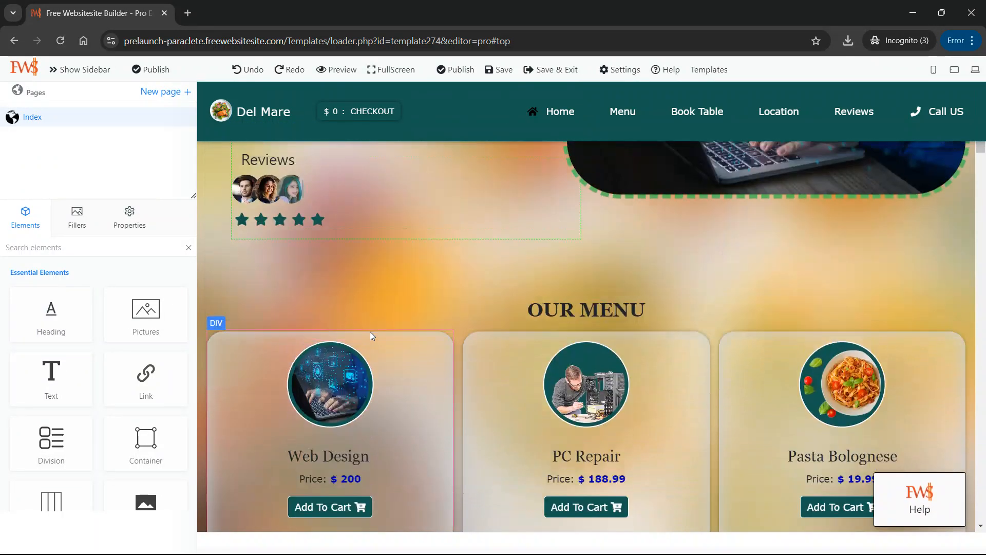
scroll(370, 331, up, 5)
click(302, 181)
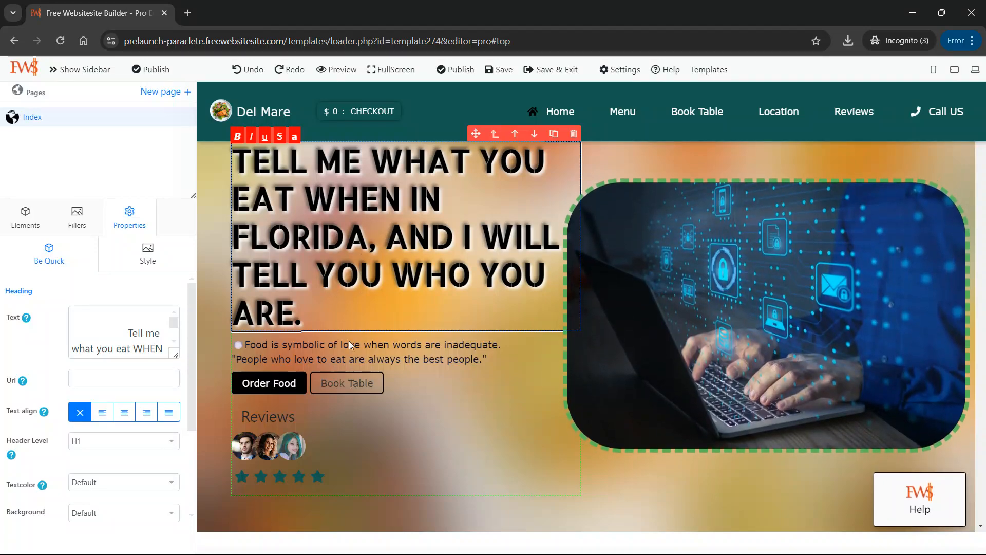
scroll(349, 340, down, 15)
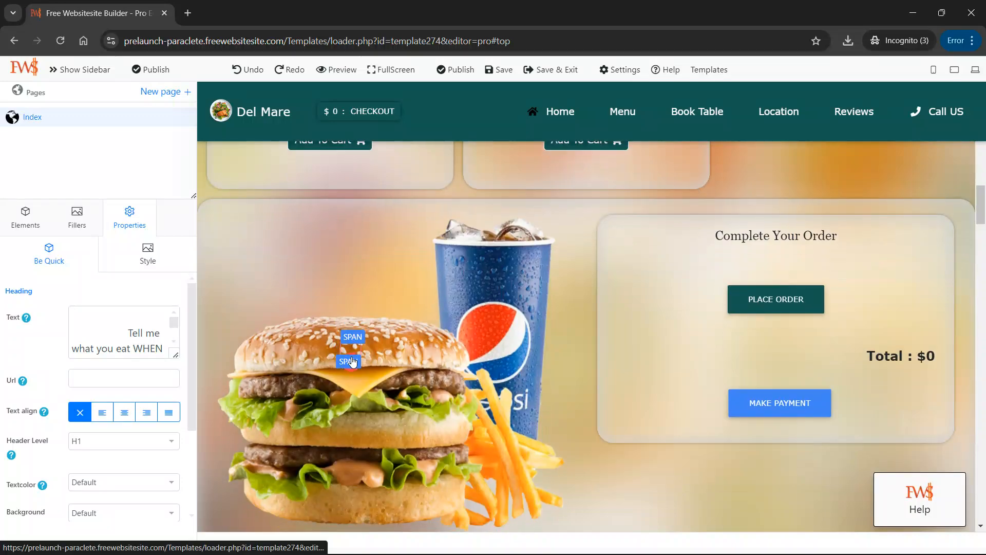
scroll(352, 361, down, 15)
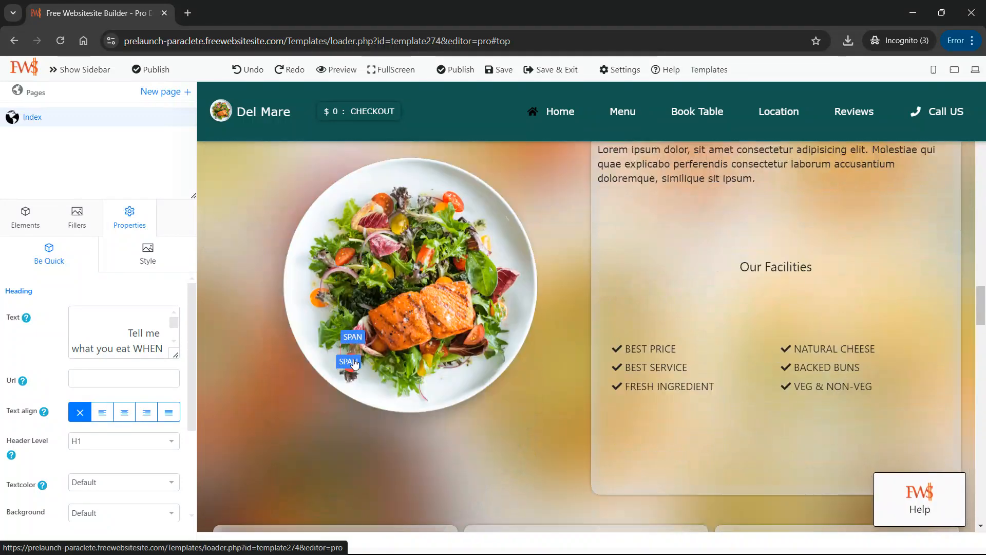
scroll(353, 362, down, 8)
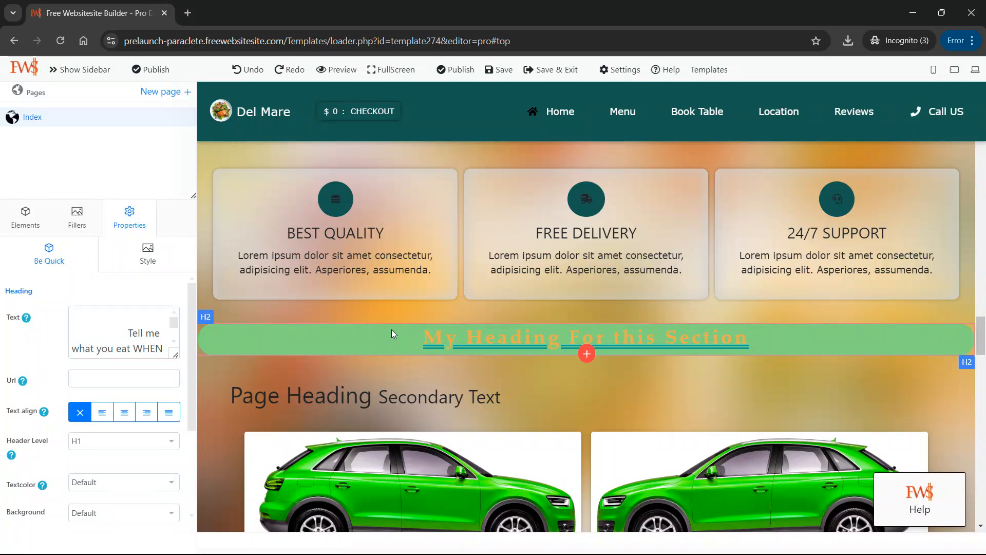
click(392, 331)
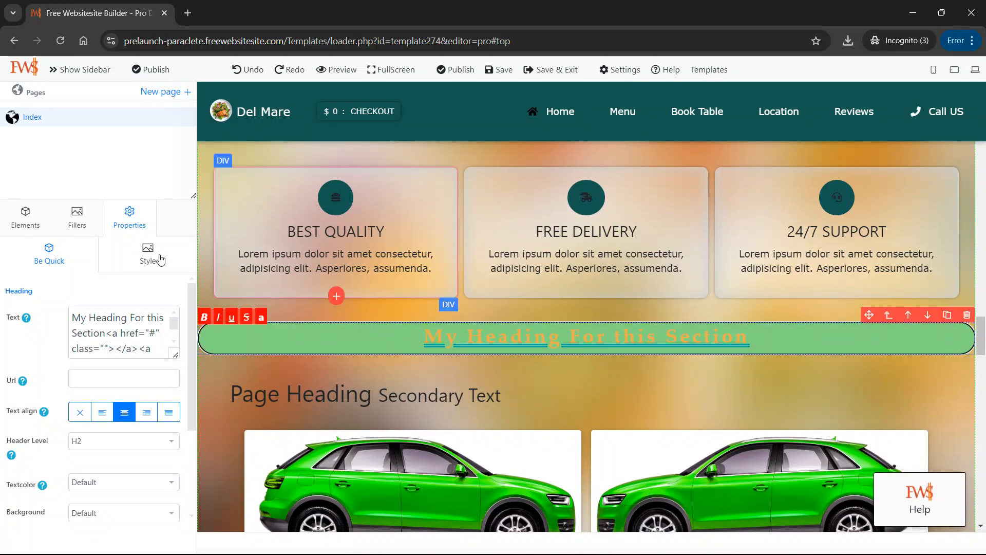
Try to place a Heading element on the page above the green section heading.
click(24, 224)
drag(51, 313, 561, 257)
drag(592, 302, 47, 308)
scroll(346, 361, up, 7)
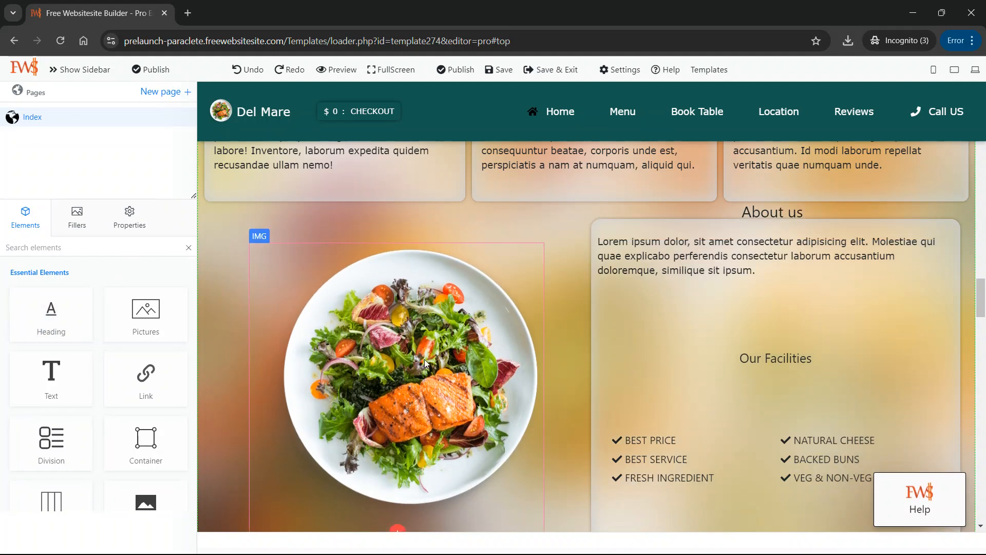
scroll(426, 354, down, 5)
scroll(584, 410, down, 1)
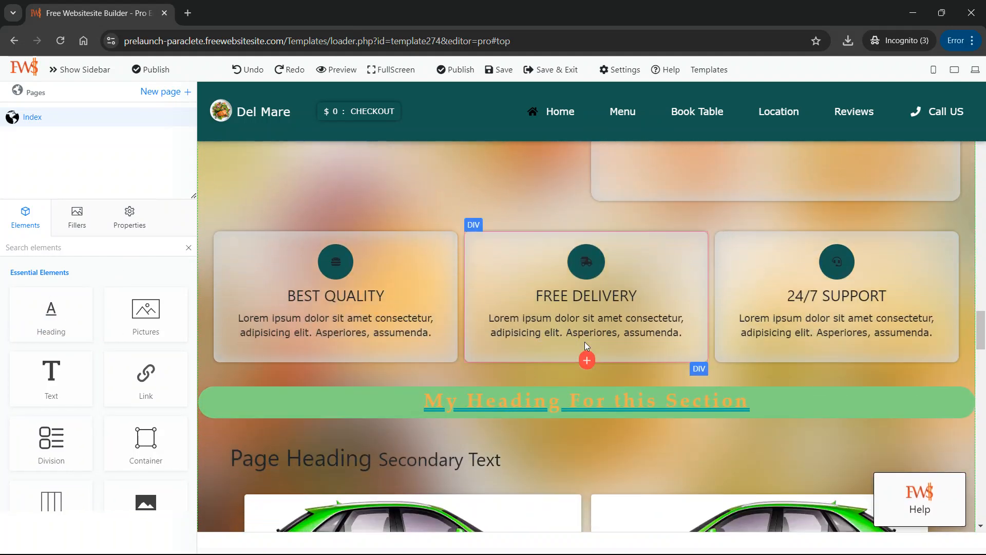
click(587, 380)
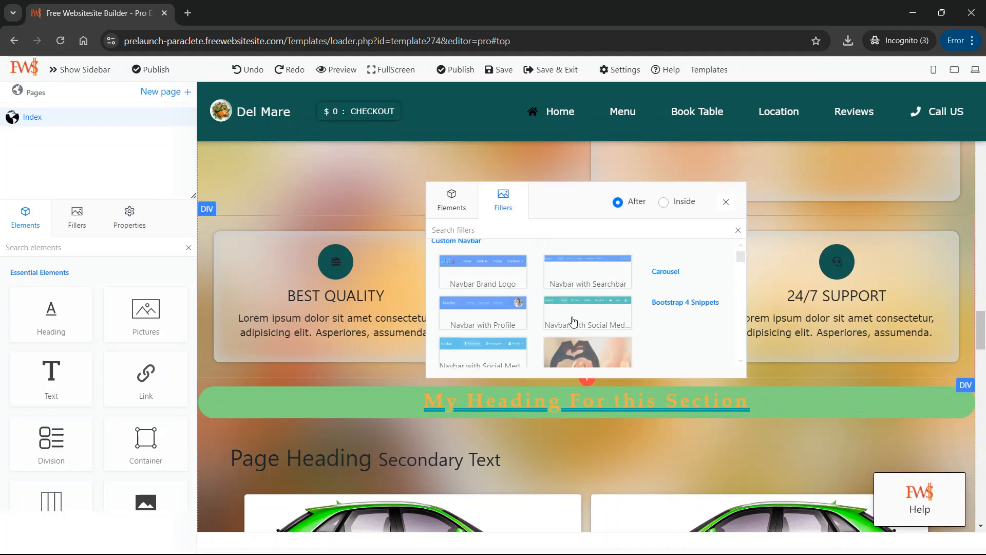
click(452, 201)
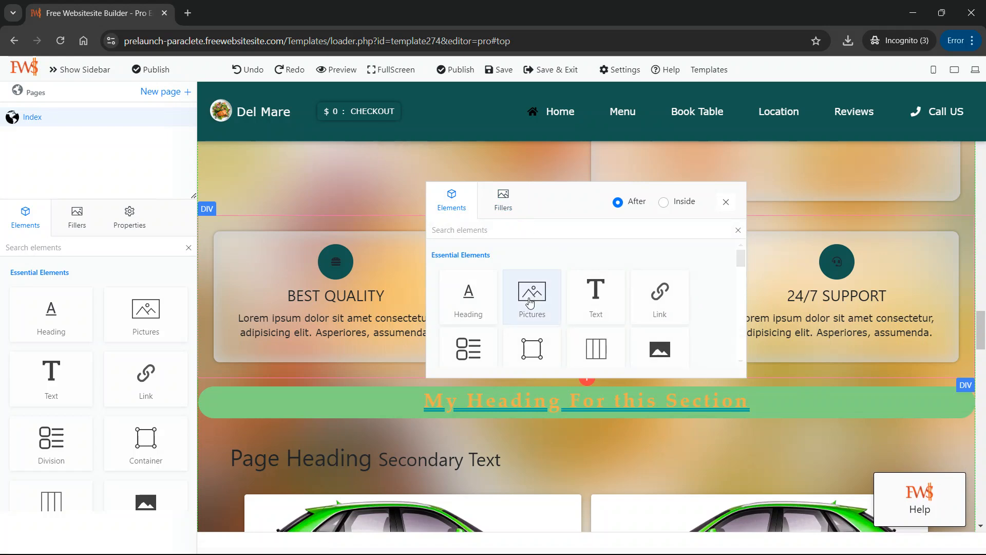
click(726, 202)
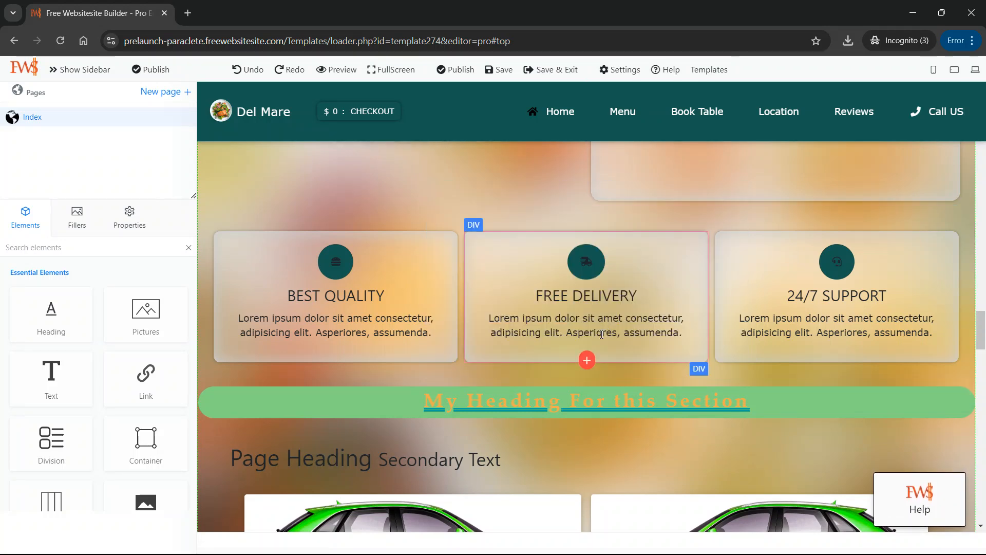
Insert a Heading element after the row of feature cards and select its text.
click(588, 377)
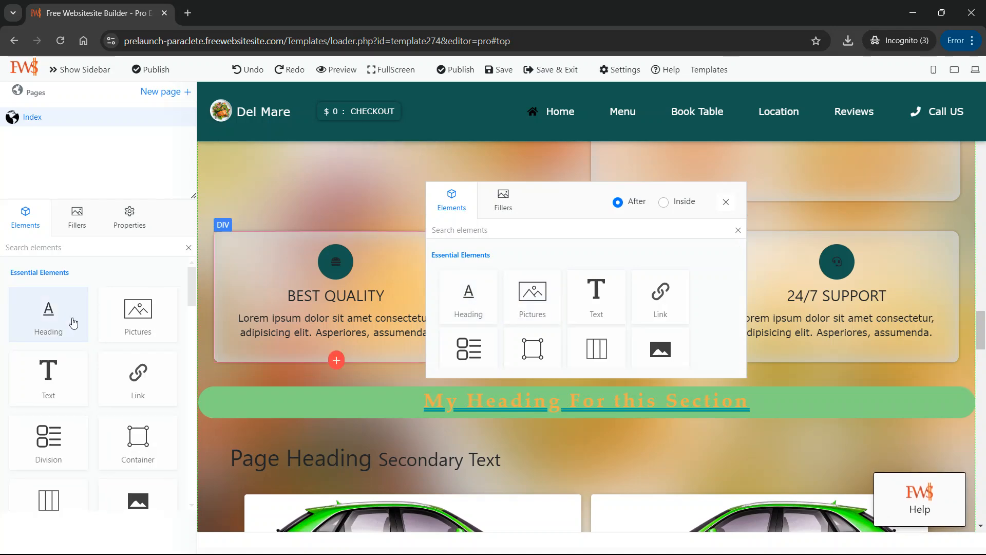
click(478, 306)
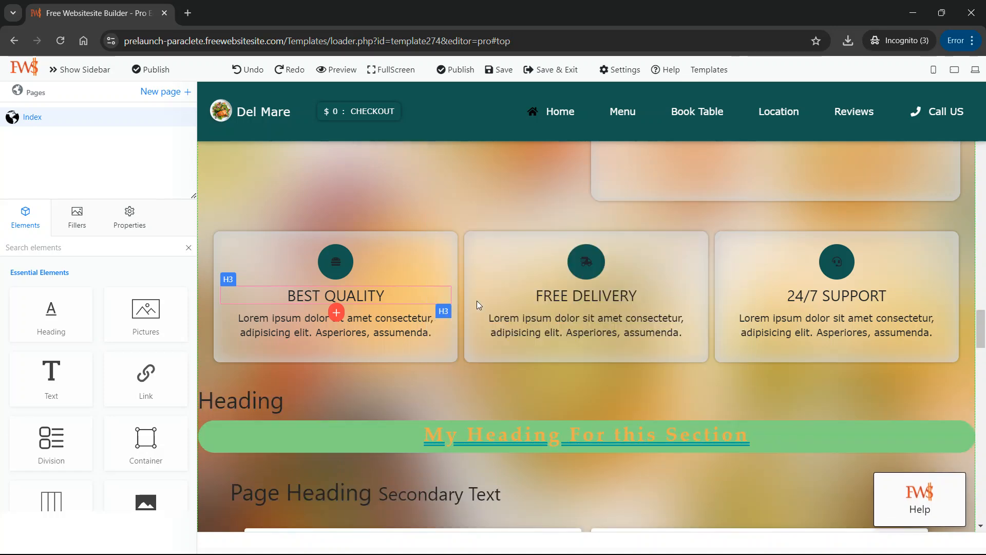
click(258, 396)
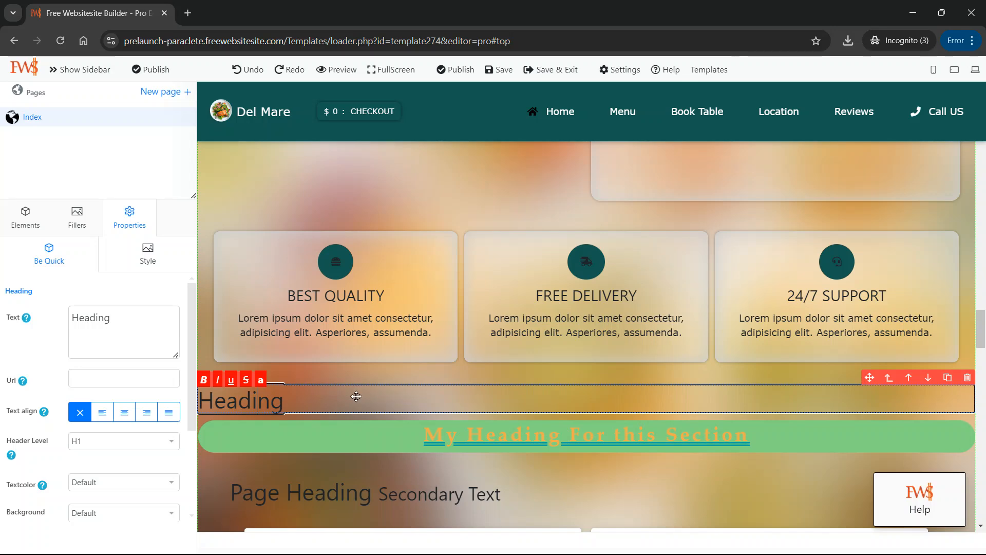
double_click(424, 401)
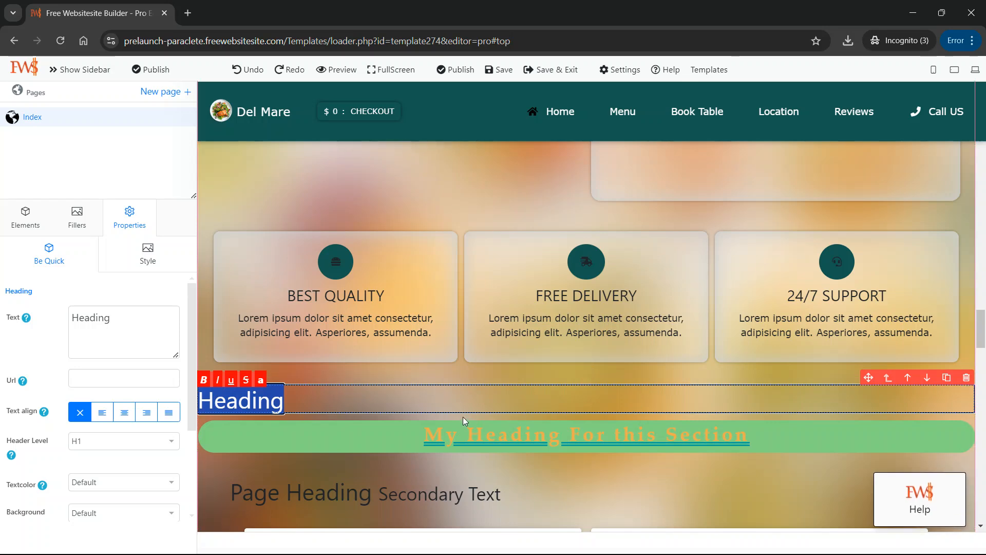
Delete the plain heading above the green section heading.
scroll(464, 417, down, 3)
click(329, 268)
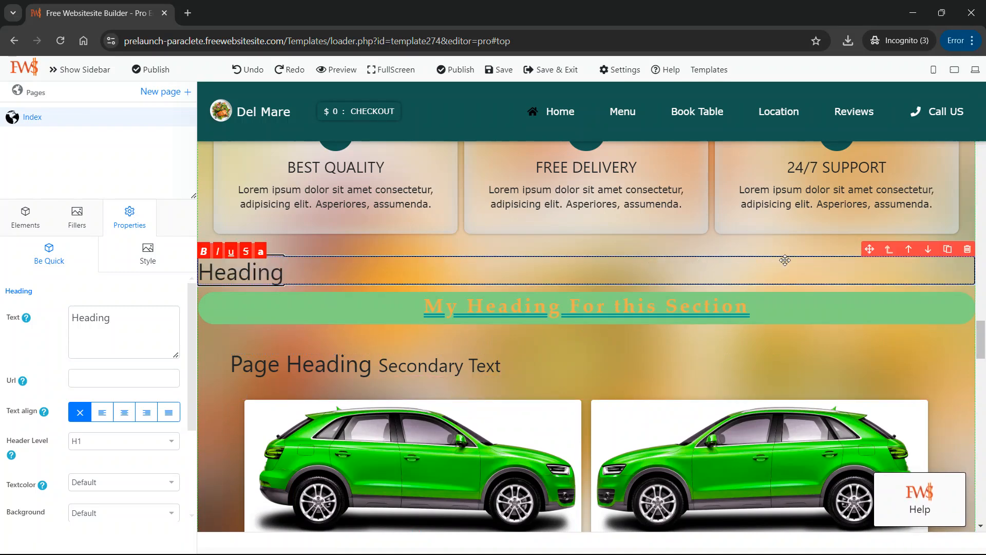
click(966, 250)
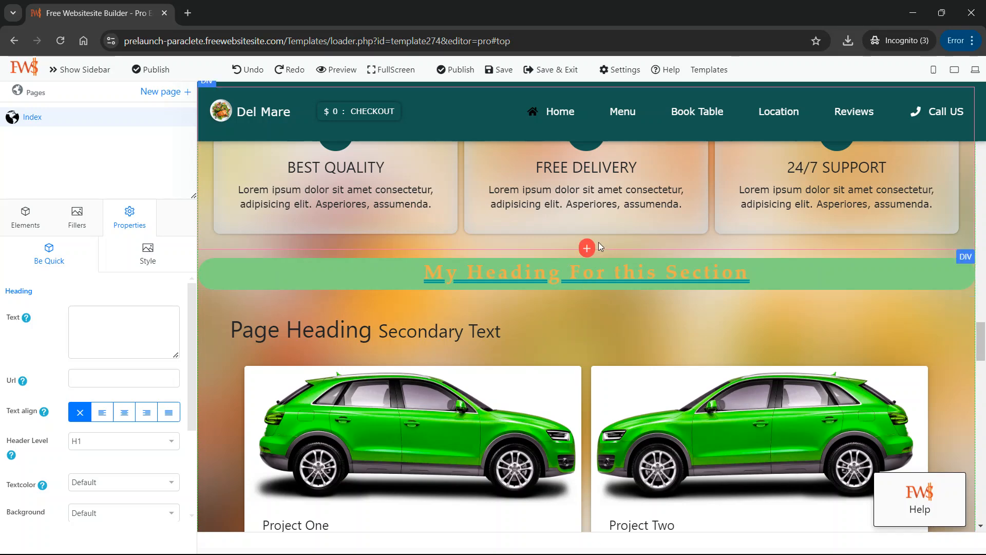
Insert a fresh Heading element between the feature cards and the green section heading and select it.
click(588, 248)
click(468, 365)
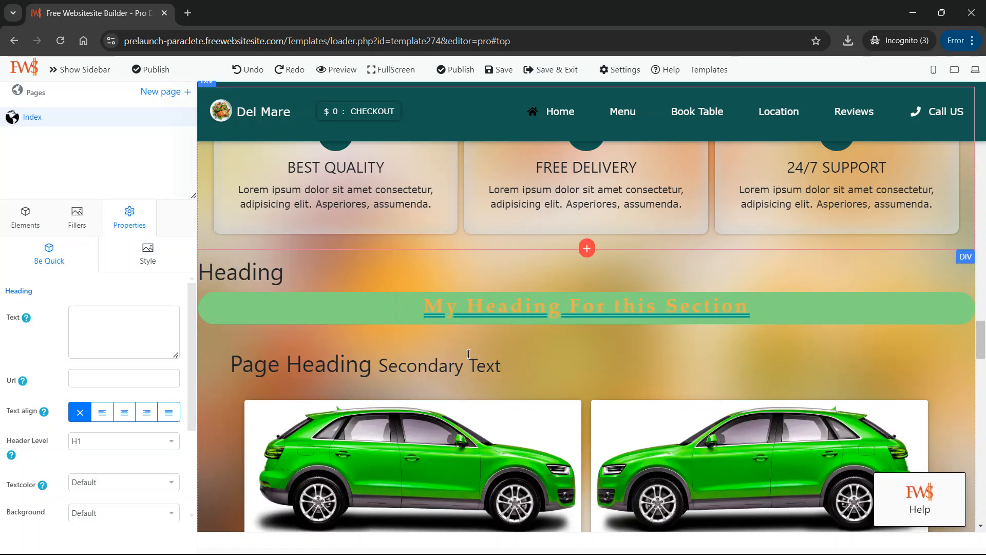
click(294, 269)
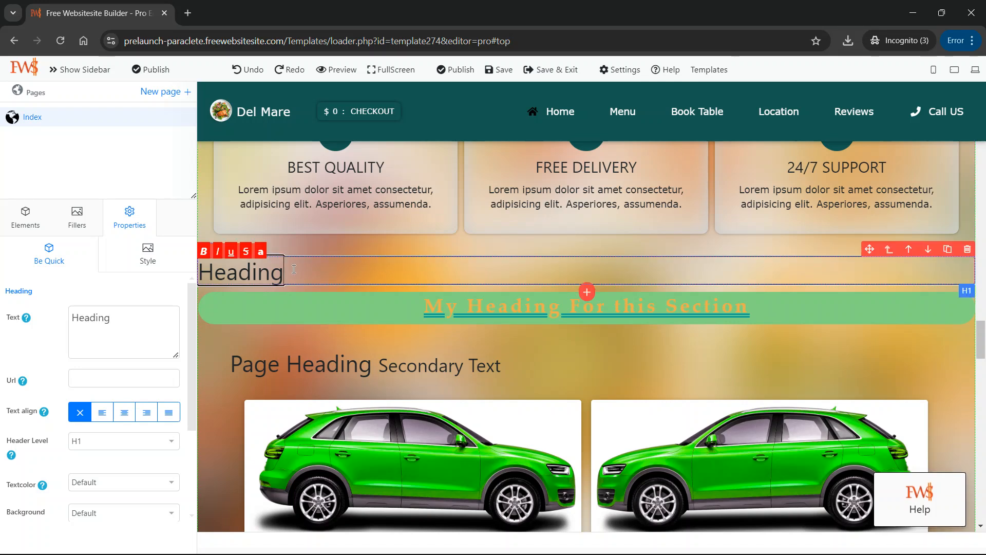
Apply bold, italic and underline formatting to the new heading's text.
double_click(294, 269)
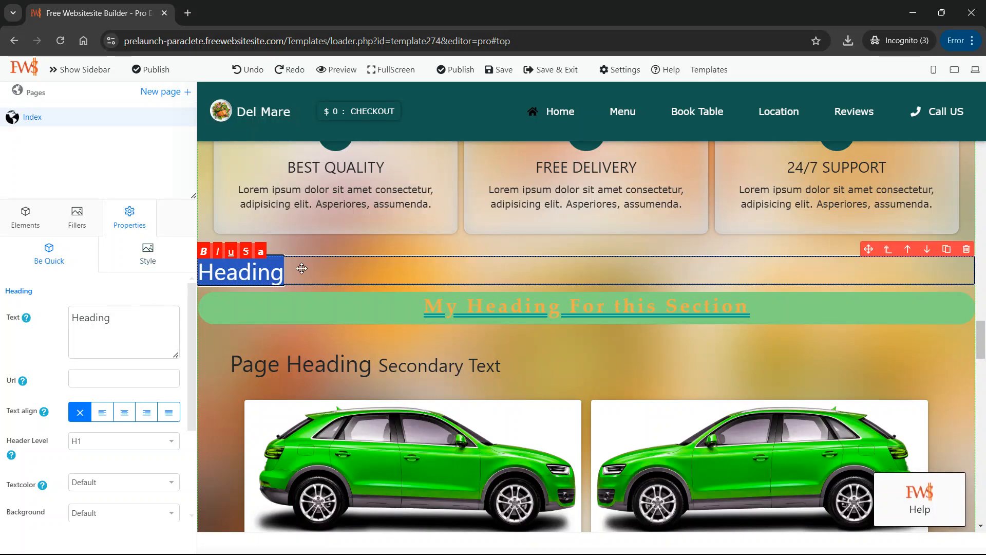
click(205, 253)
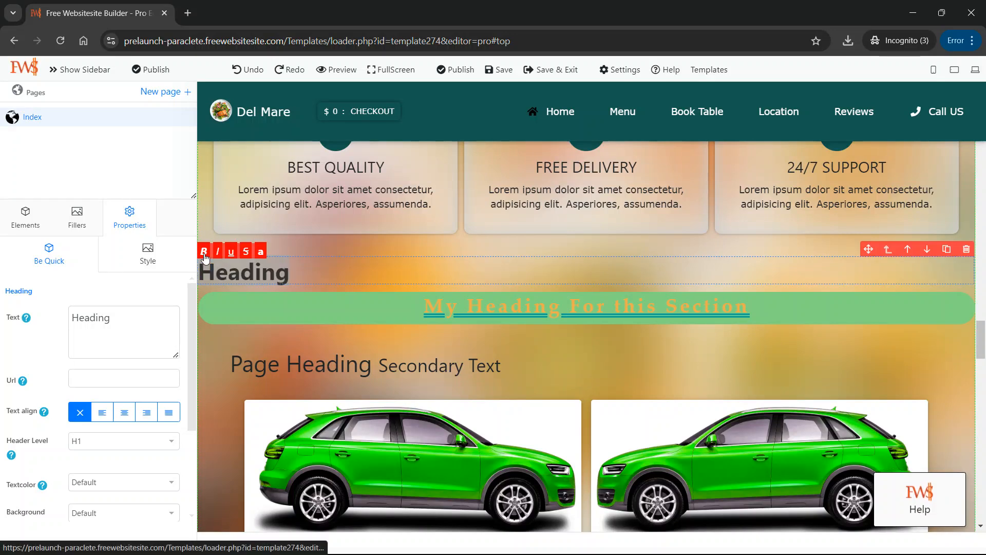
click(217, 253)
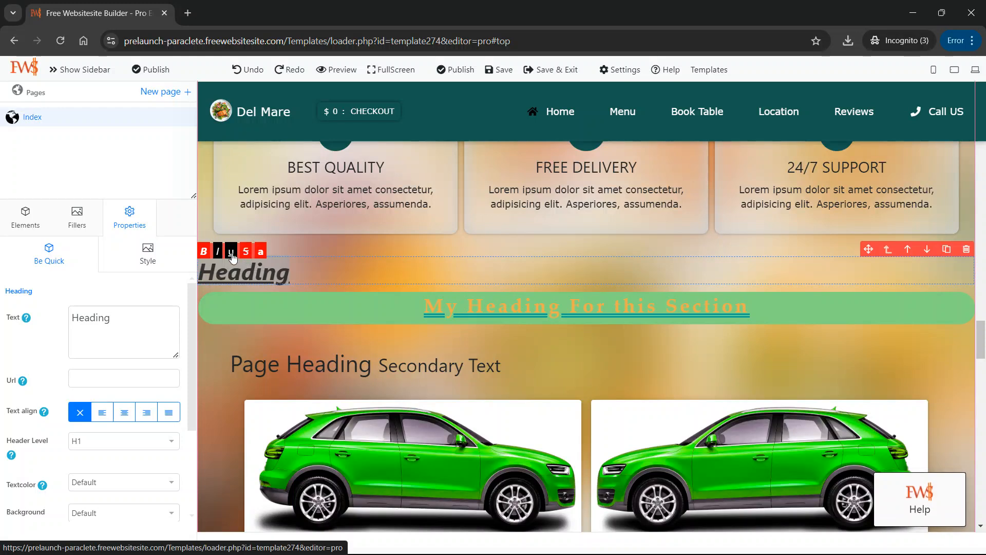
Remove the bold, italic and underline formatting from the new heading.
click(218, 256)
click(205, 254)
click(239, 274)
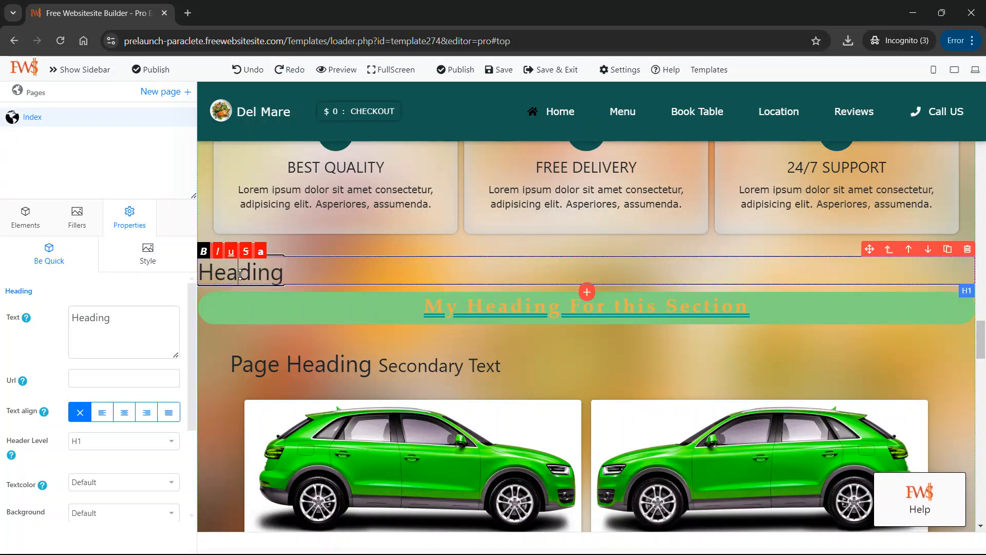
double_click(259, 275)
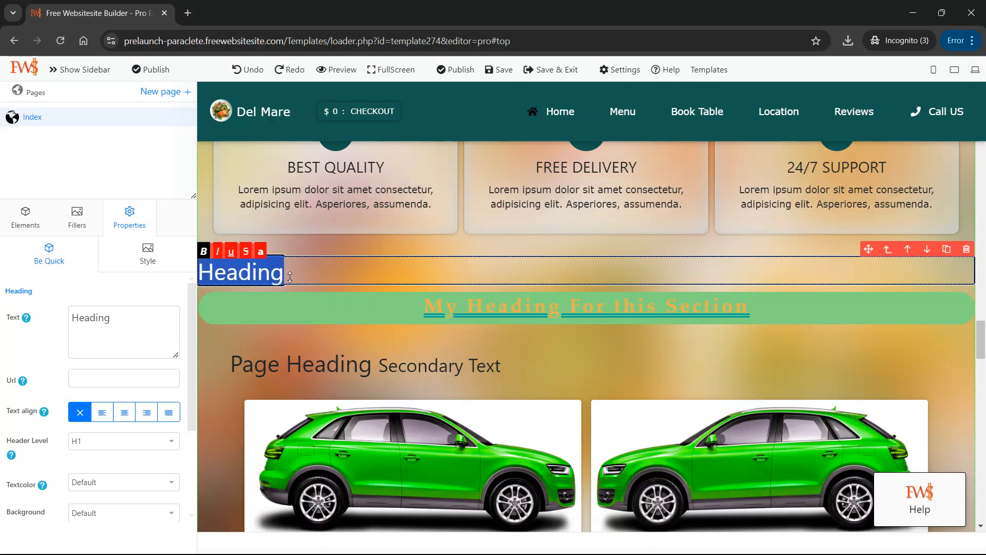
click(285, 273)
drag(274, 273, 198, 273)
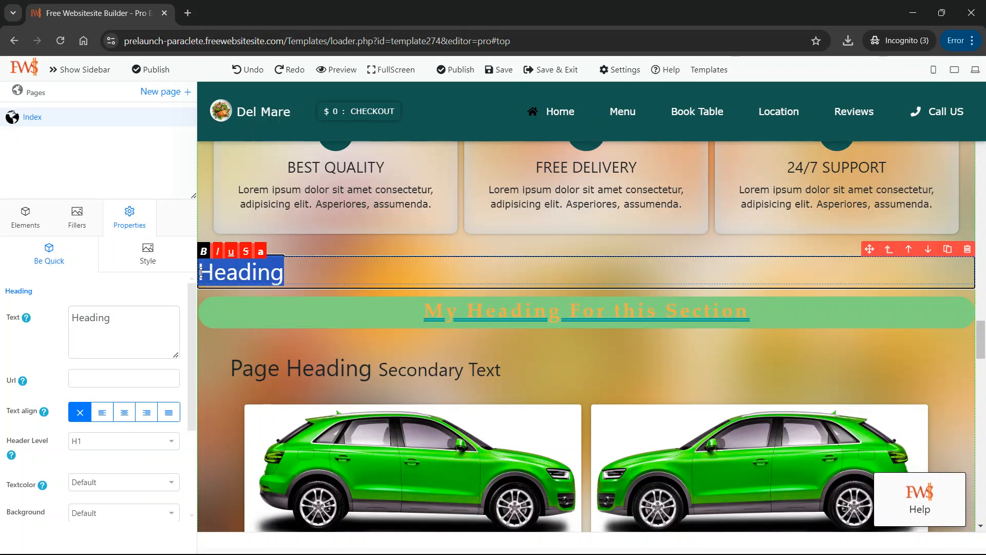
click(268, 273)
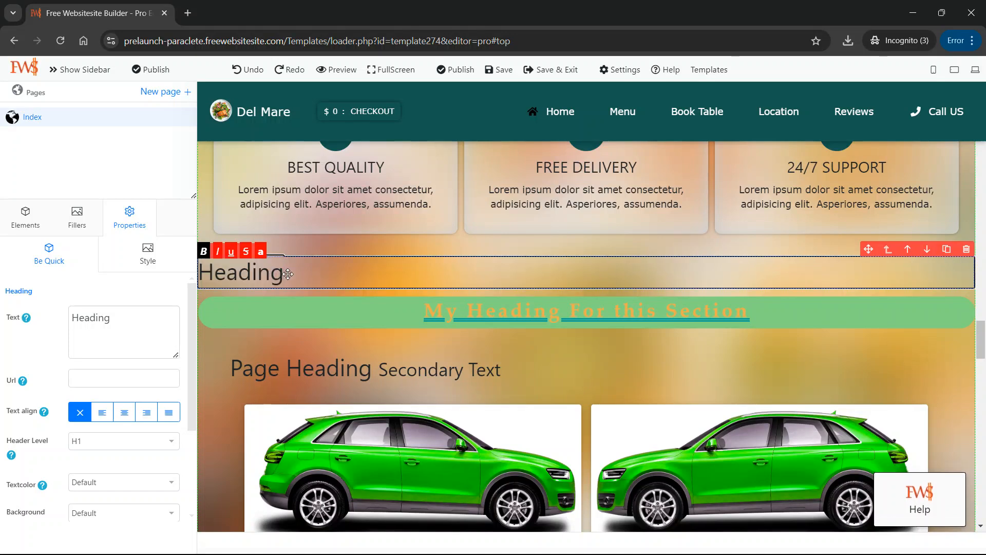
double_click(288, 274)
drag(335, 273, 314, 273)
drag(374, 275, 411, 272)
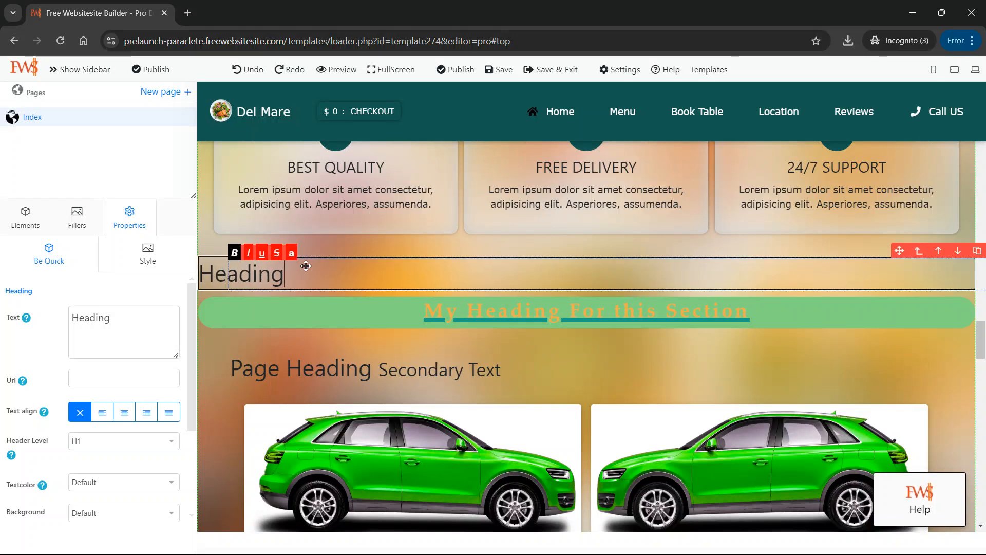
drag(251, 273, 260, 274)
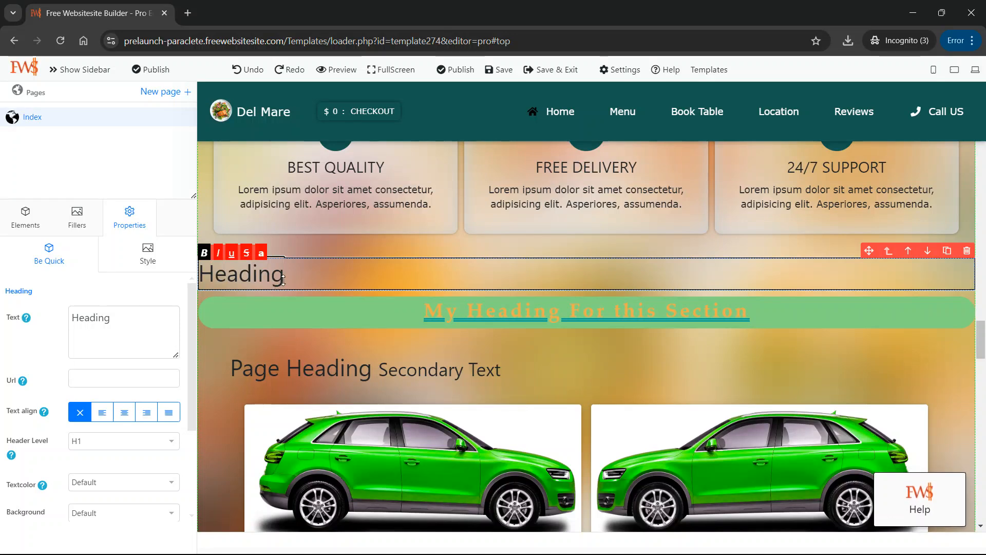
Italicize the whole text of the new heading above the green section heading.
click(283, 278)
key(shift+Left)
key(shift+Left)
key(shift+Left)
key(shift+Left)
key(shift+Left)
key(shift+Left)
key(shift+Left)
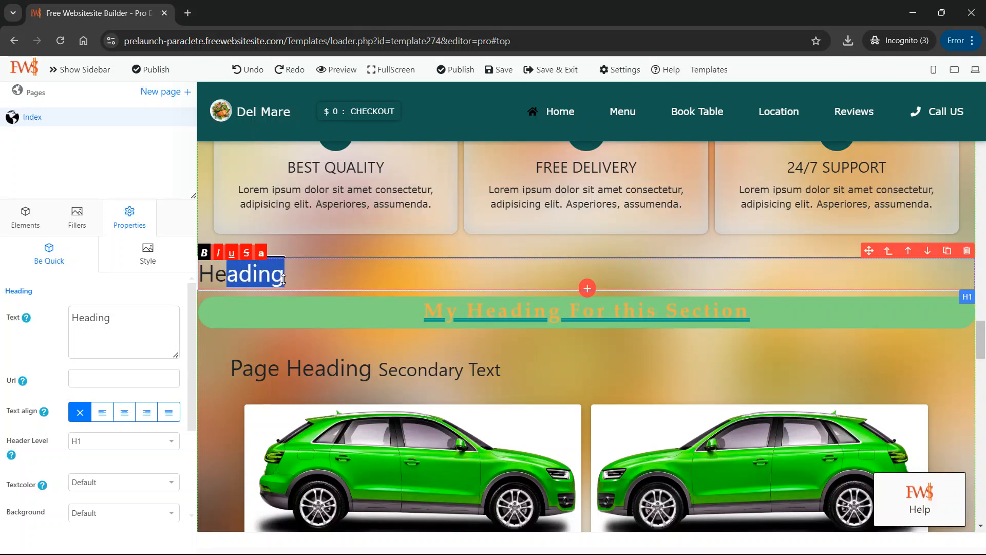
click(217, 253)
click(229, 250)
click(241, 271)
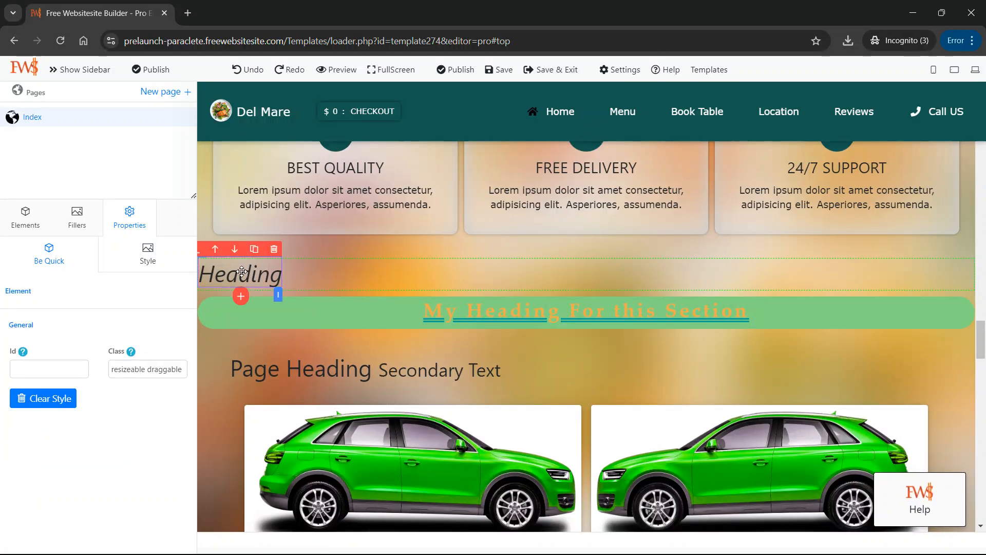
click(319, 269)
click(257, 274)
key(ctrl+a)
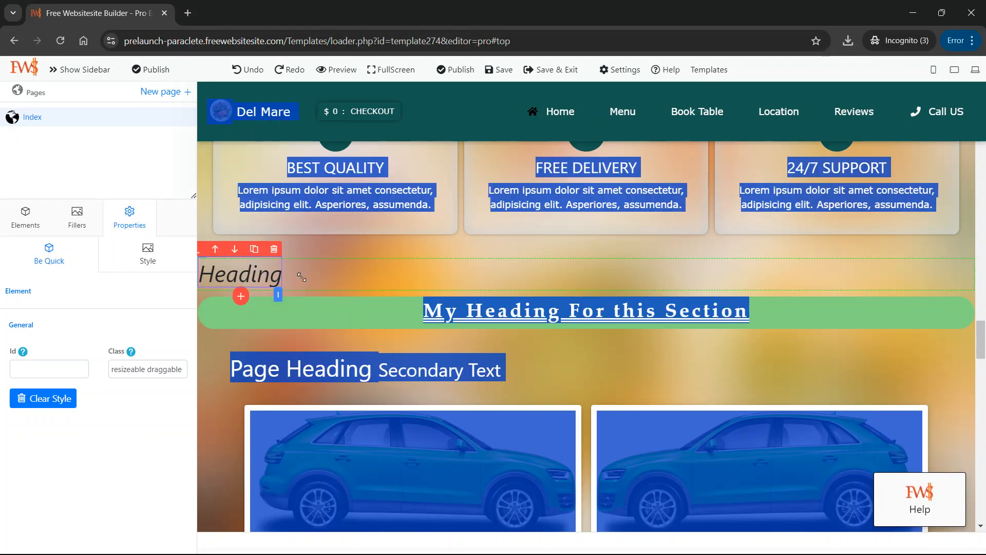
click(372, 277)
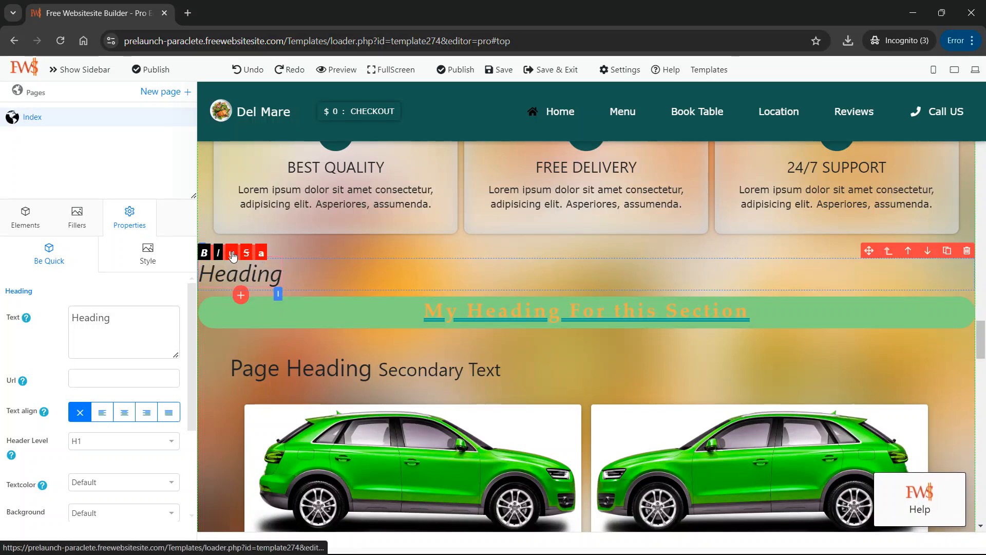
Try center alignment on the italic heading, ending with its text aligned right.
double_click(309, 274)
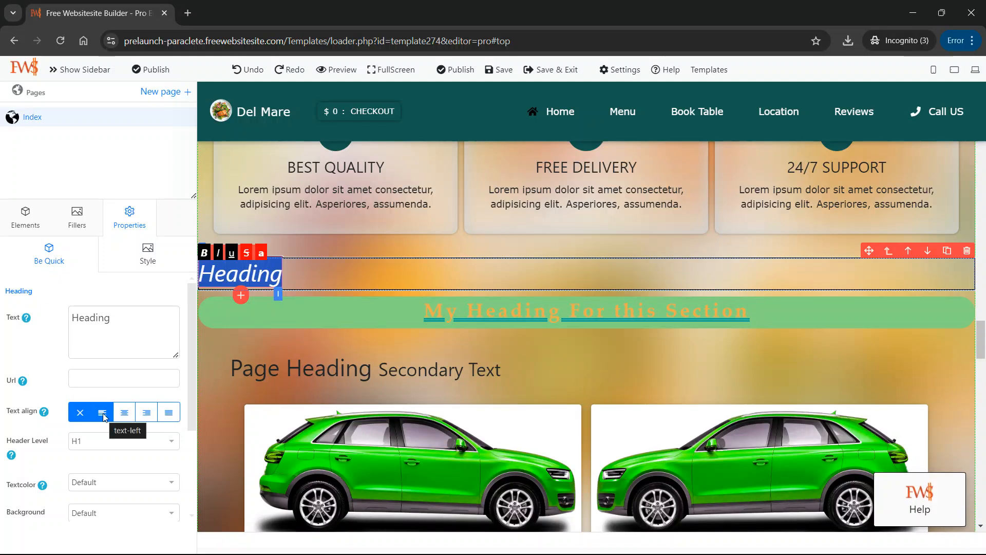
click(124, 413)
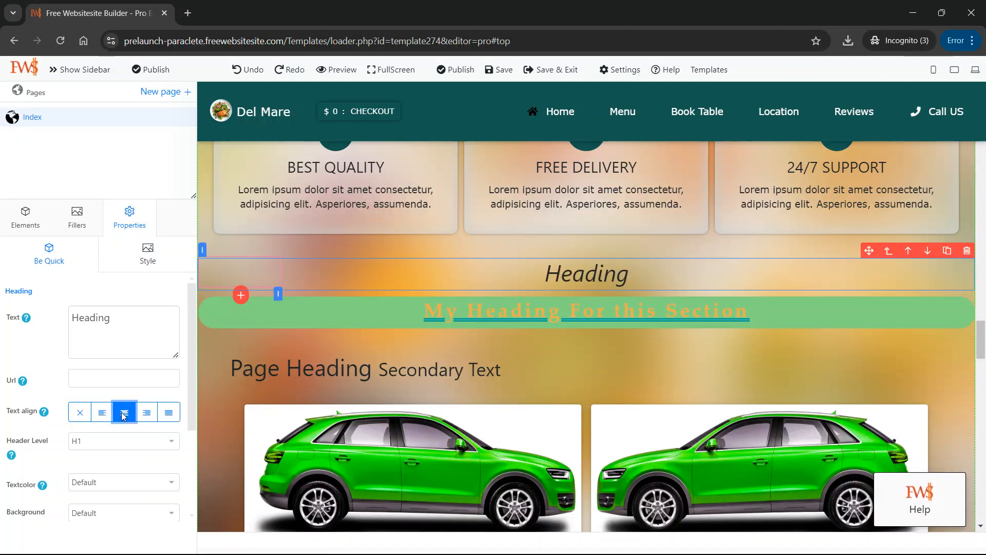
click(146, 415)
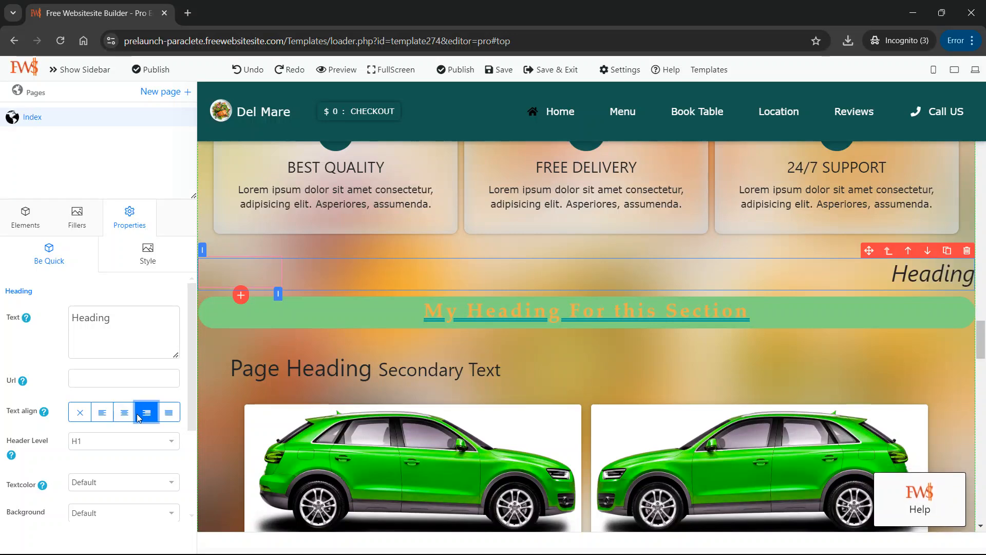
Try left, center and right alignment on the italic heading, ending with its text centered.
click(123, 413)
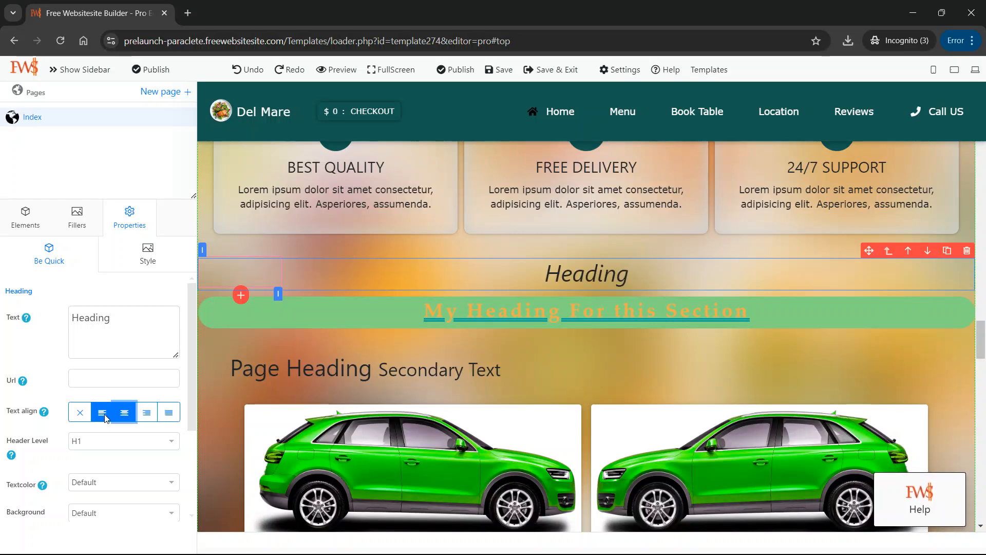
click(104, 415)
click(122, 415)
click(148, 415)
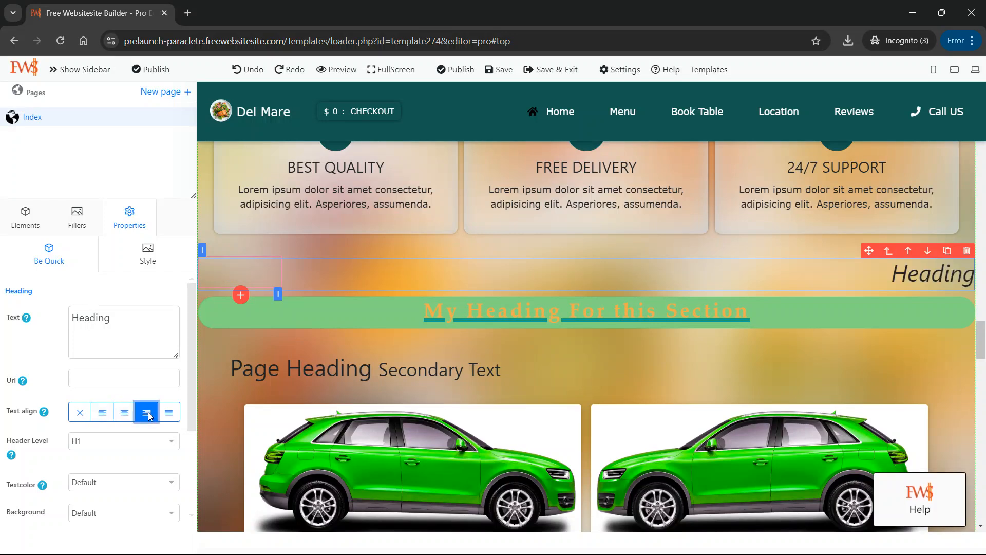
click(126, 415)
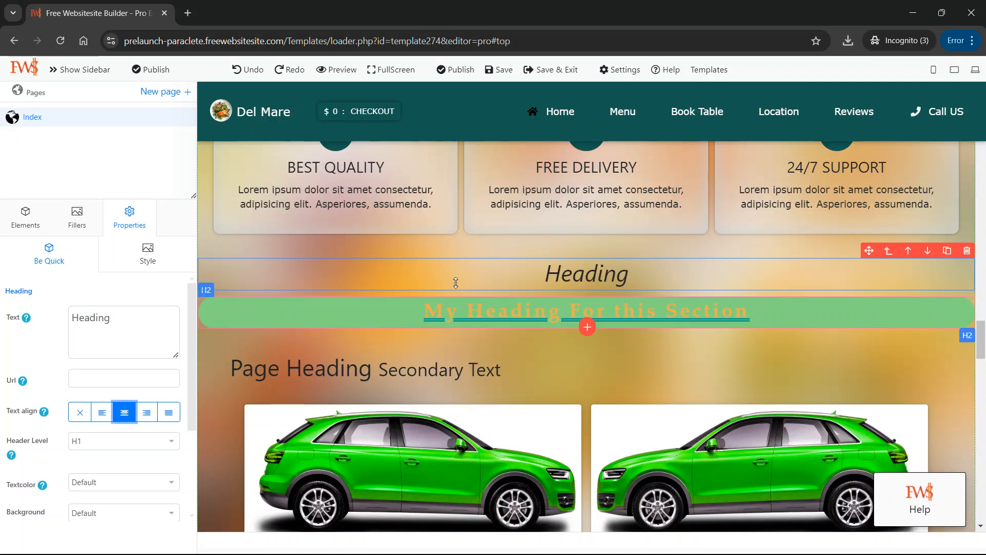
Try header levels H2, H3 and H4 on the italic heading, ending back at H1.
click(573, 279)
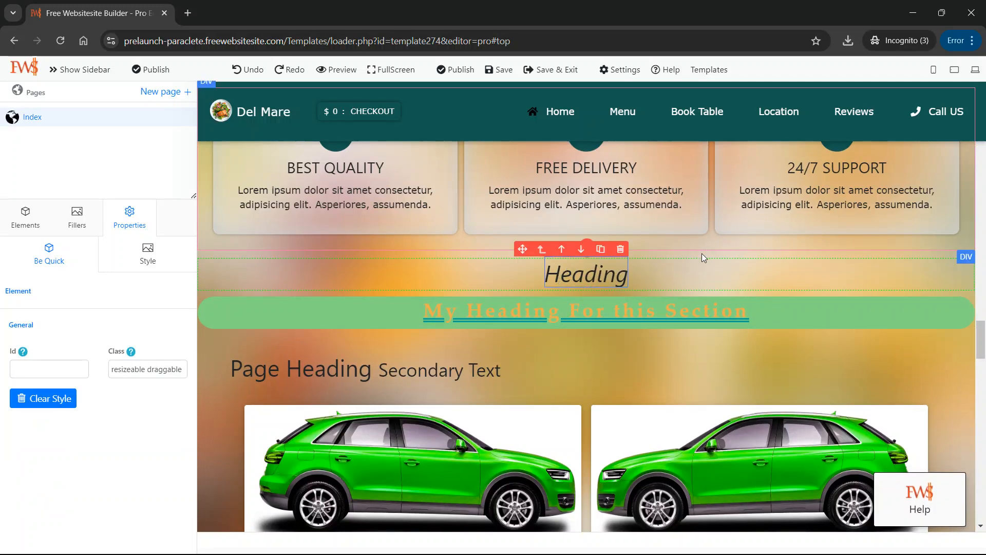
click(682, 274)
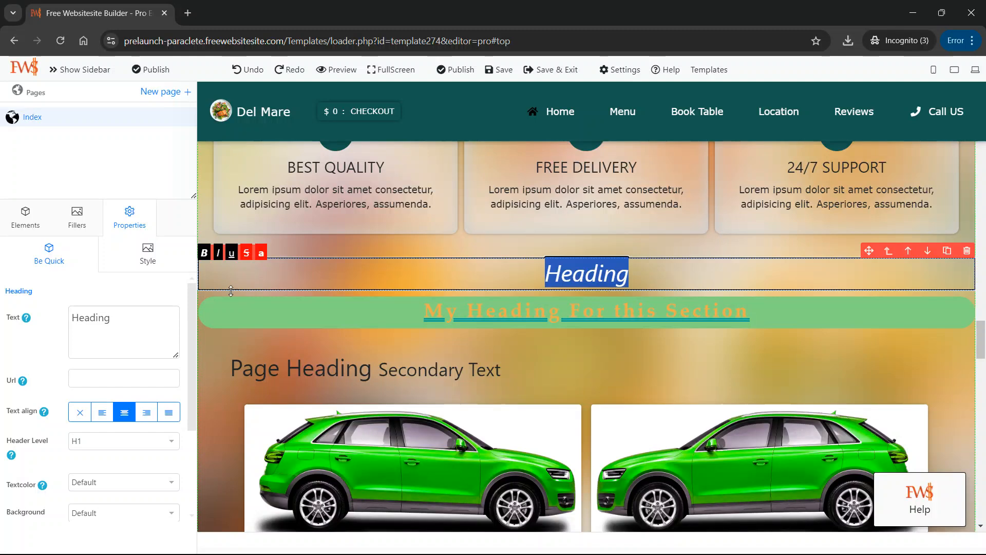
click(115, 443)
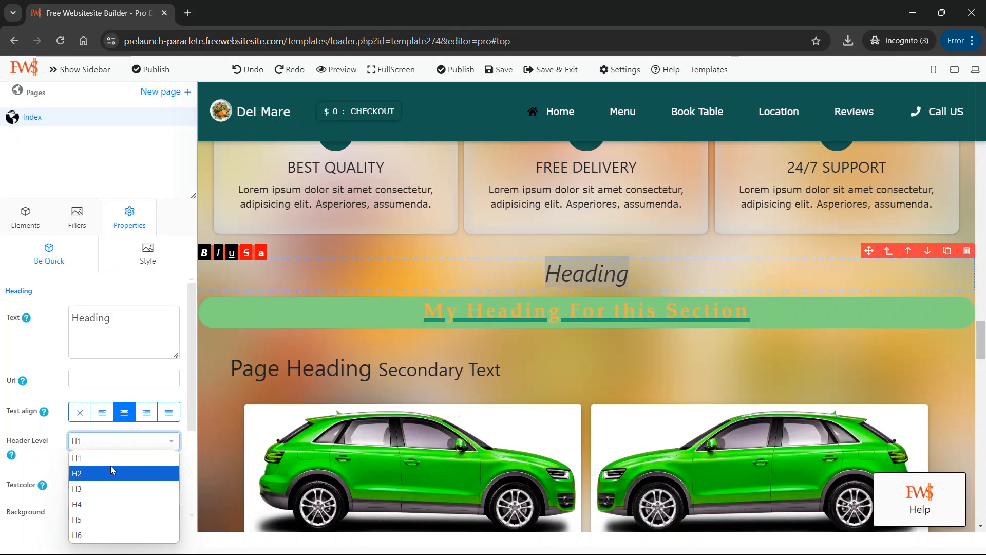
click(114, 465)
click(122, 440)
click(114, 474)
click(129, 446)
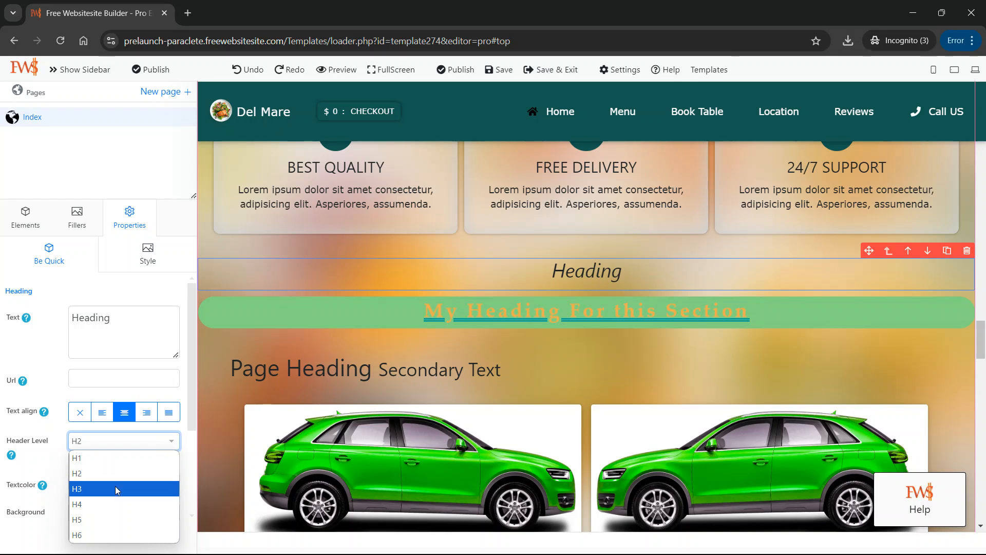
click(115, 485)
click(140, 449)
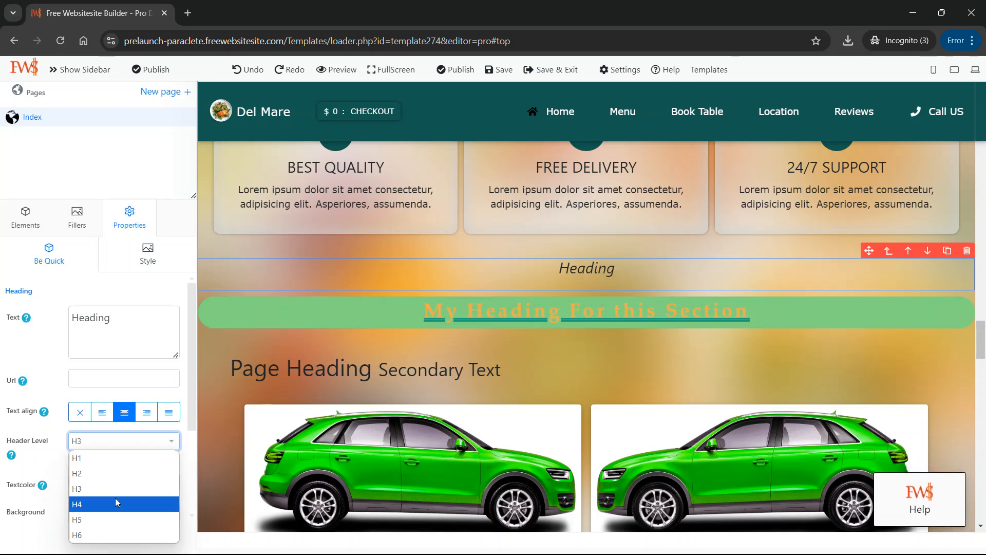
click(115, 497)
click(138, 450)
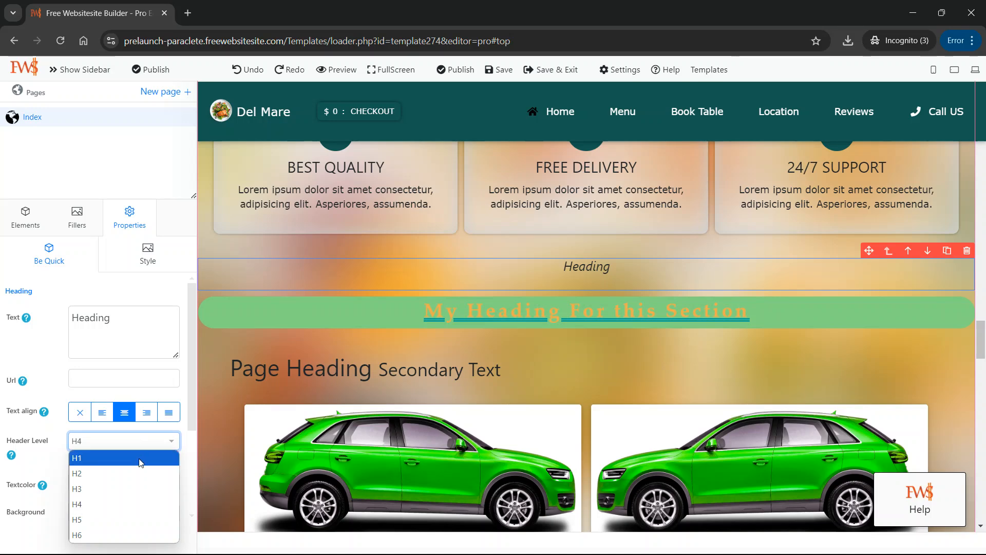
click(139, 460)
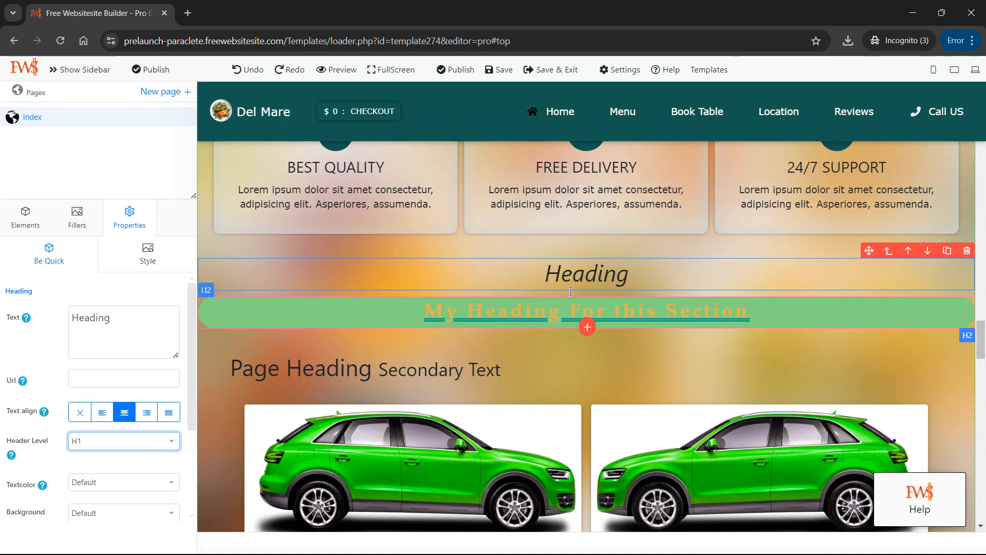
Try Lucida Grande on the heading, settle on the Arial Black font family, and slightly enlarge its font size.
click(603, 273)
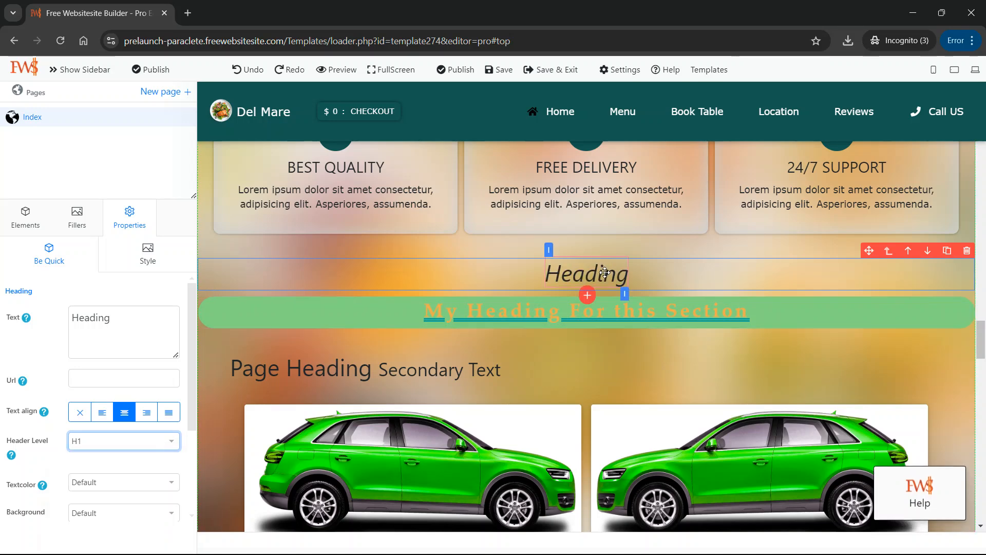
double_click(651, 276)
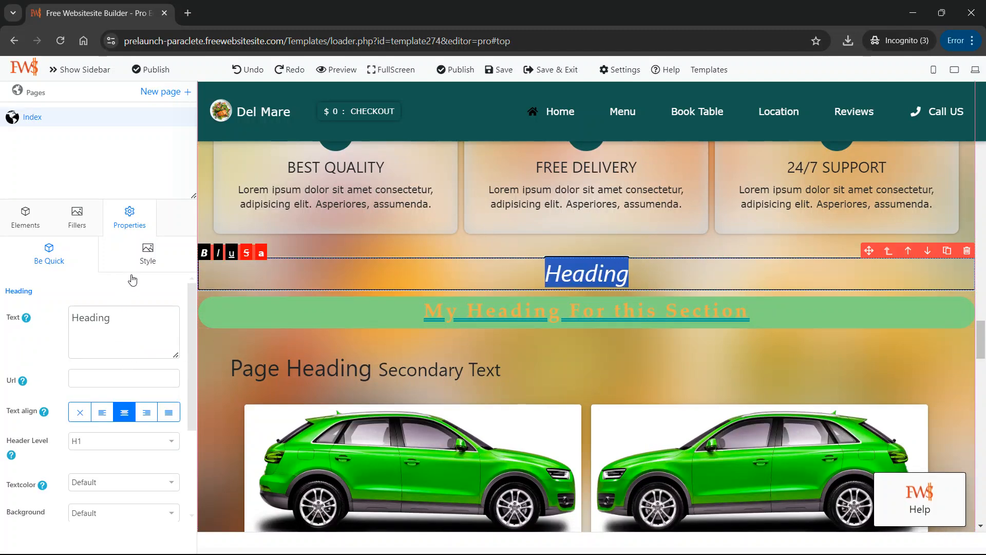
click(149, 260)
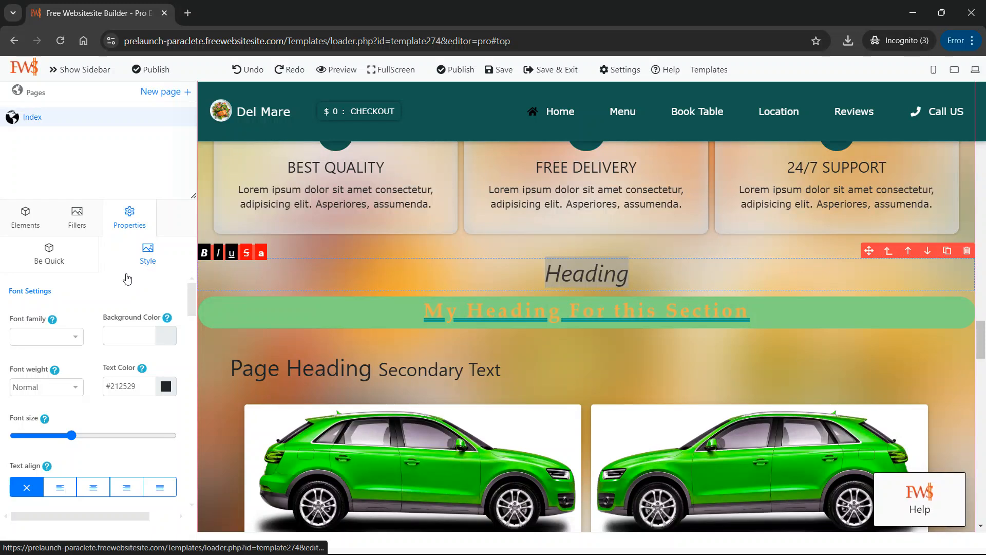
click(75, 337)
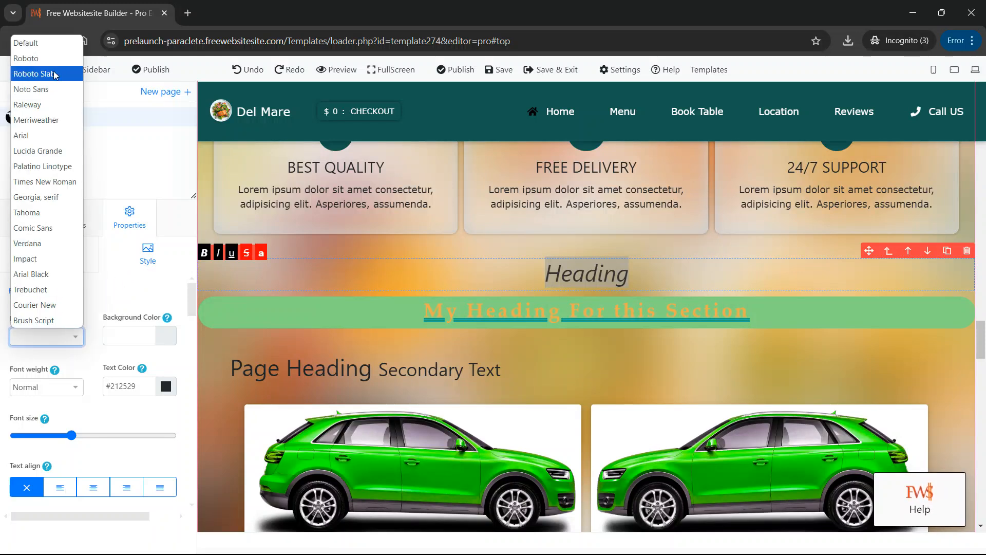
click(52, 151)
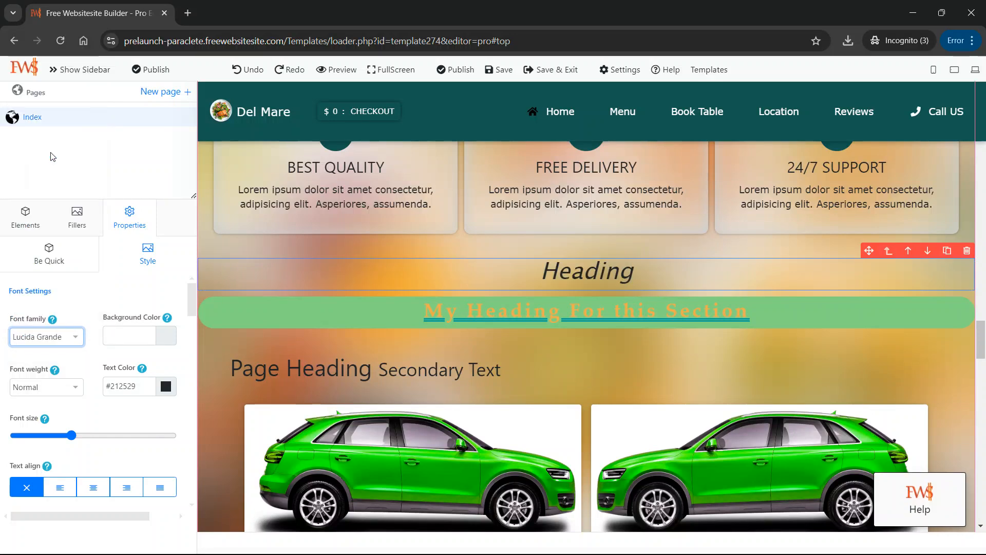
click(67, 334)
click(67, 274)
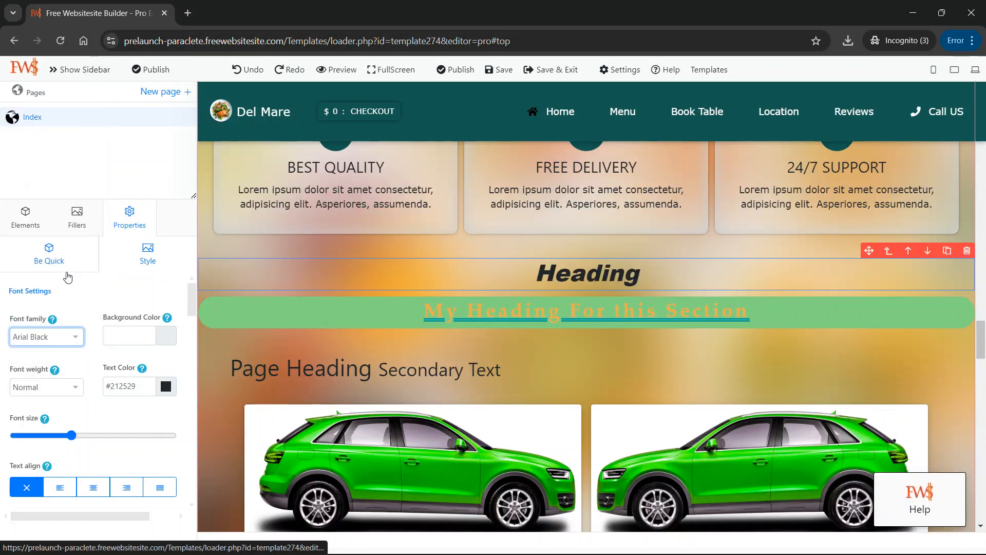
click(84, 436)
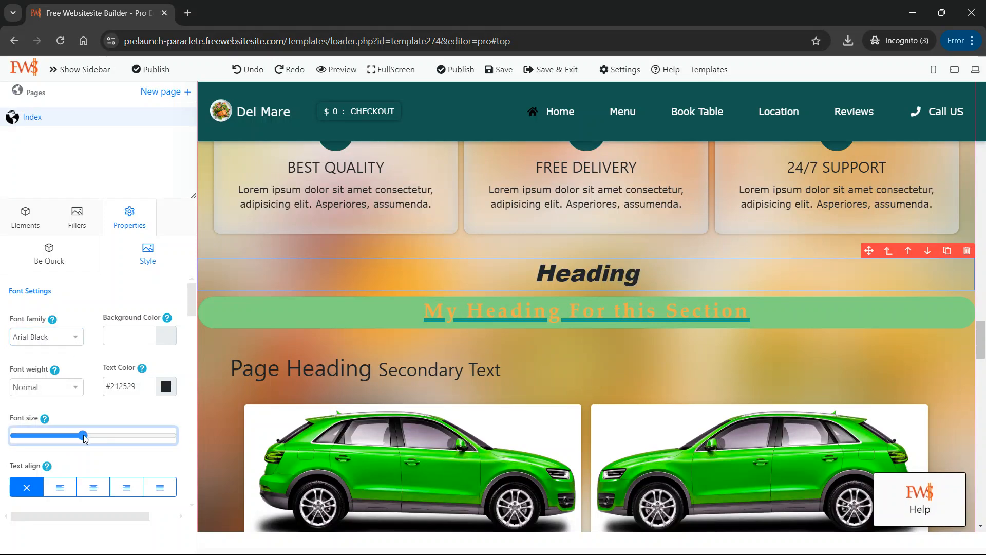
mouse_move(94, 436)
mouse_down()
mouse_move(63, 435)
mouse_move(75, 436)
mouse_up()
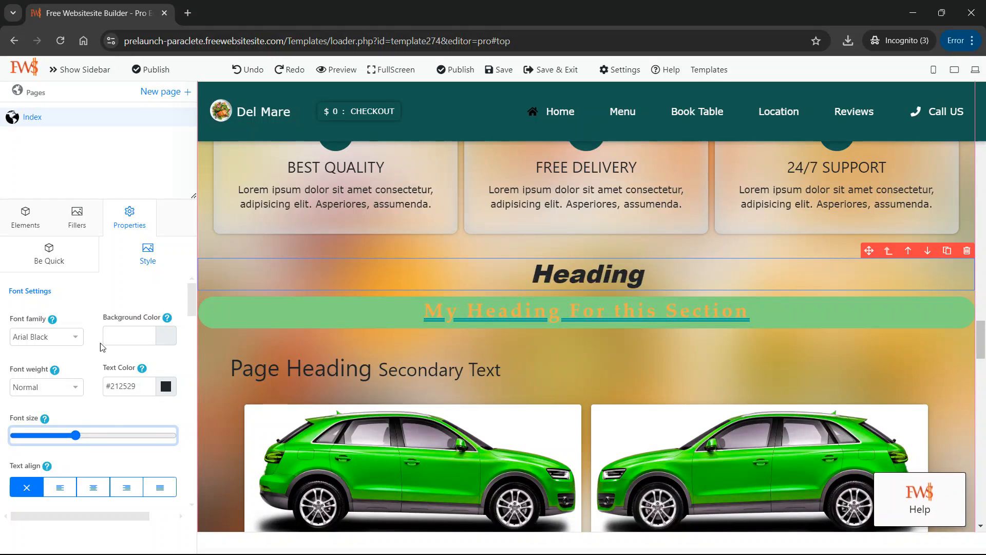
Try the Primary and Success preset text colors on the heading, ending with Info.
click(55, 259)
scroll(107, 433, down, 3)
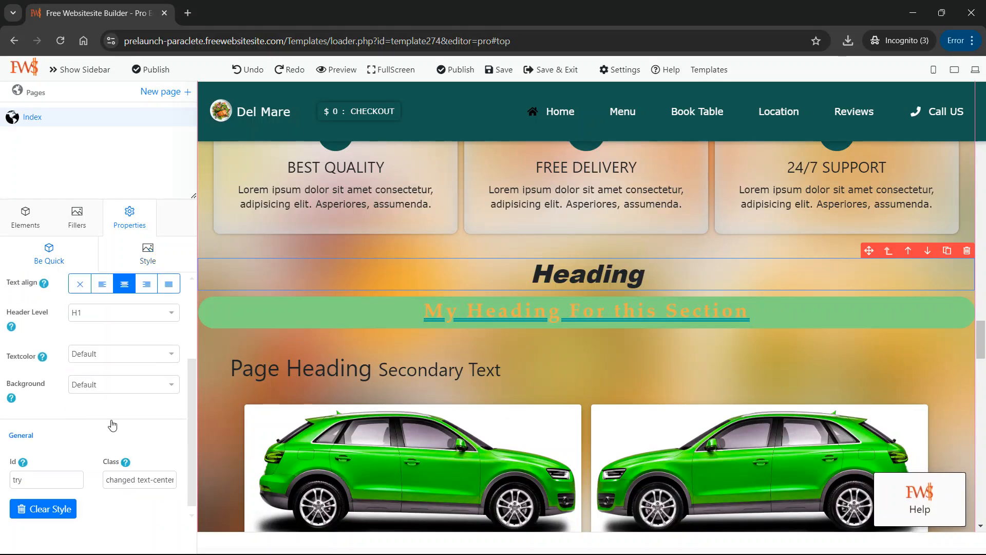
click(137, 358)
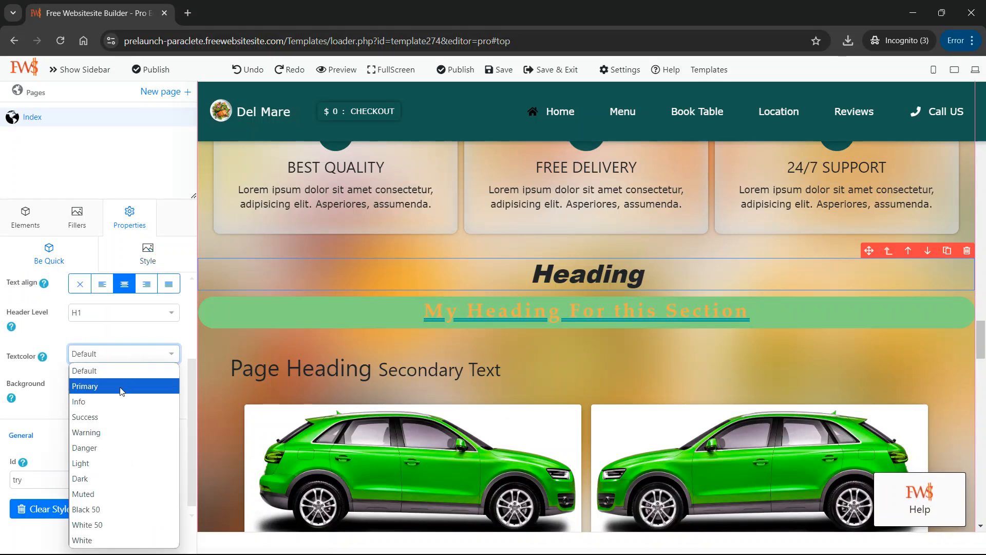
click(121, 387)
click(152, 353)
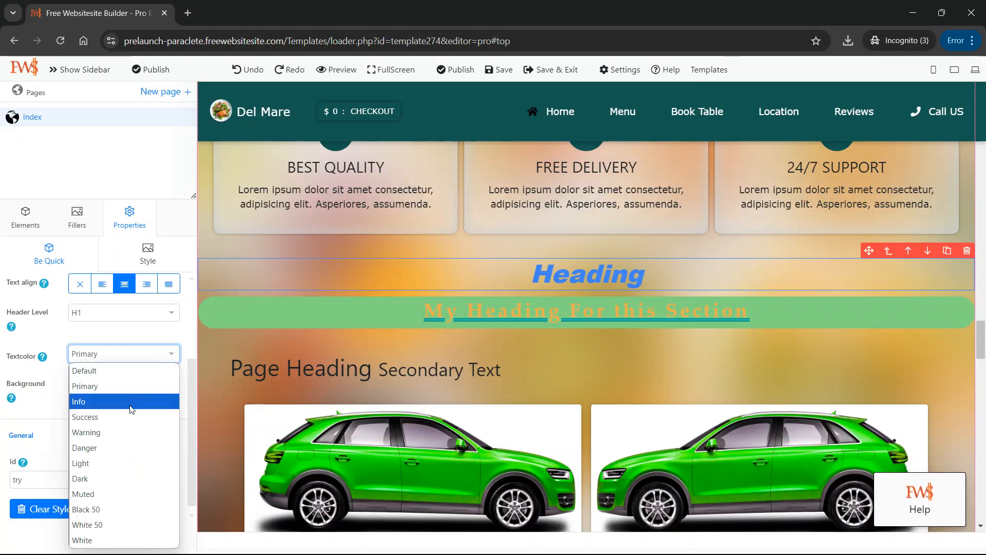
click(129, 413)
click(154, 354)
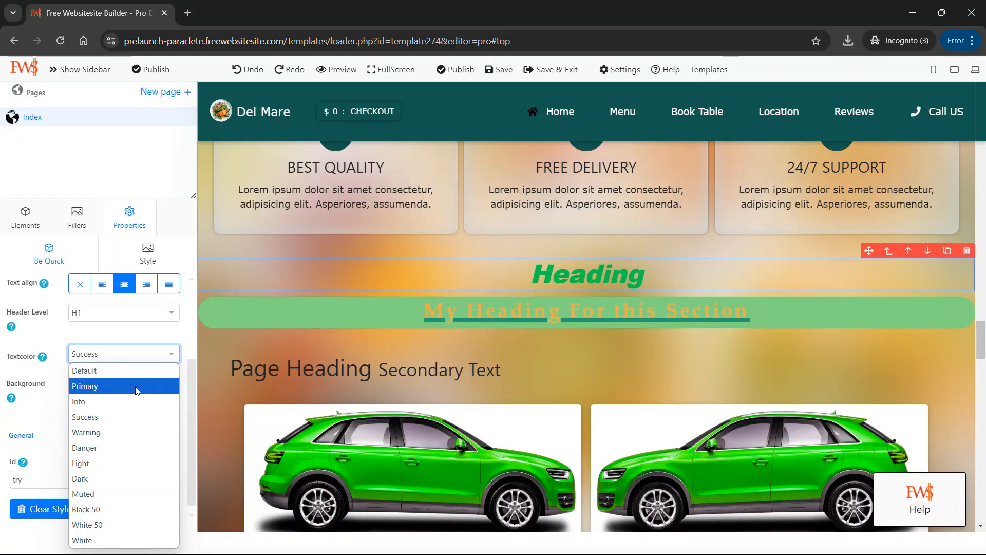
click(135, 400)
Give the heading the custom teal text color #0d9091 and collapse its font settings.
scroll(143, 386, up, 3)
click(148, 254)
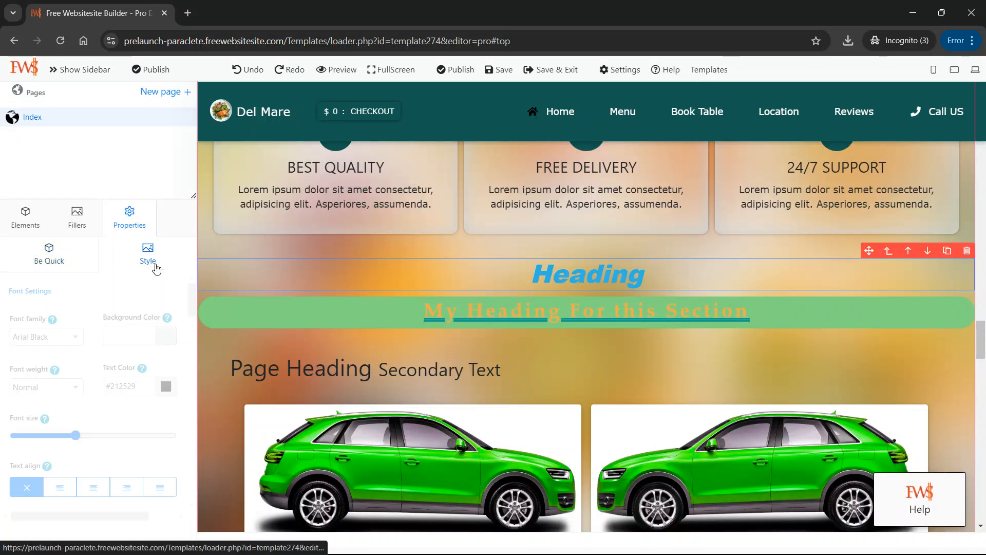
click(165, 386)
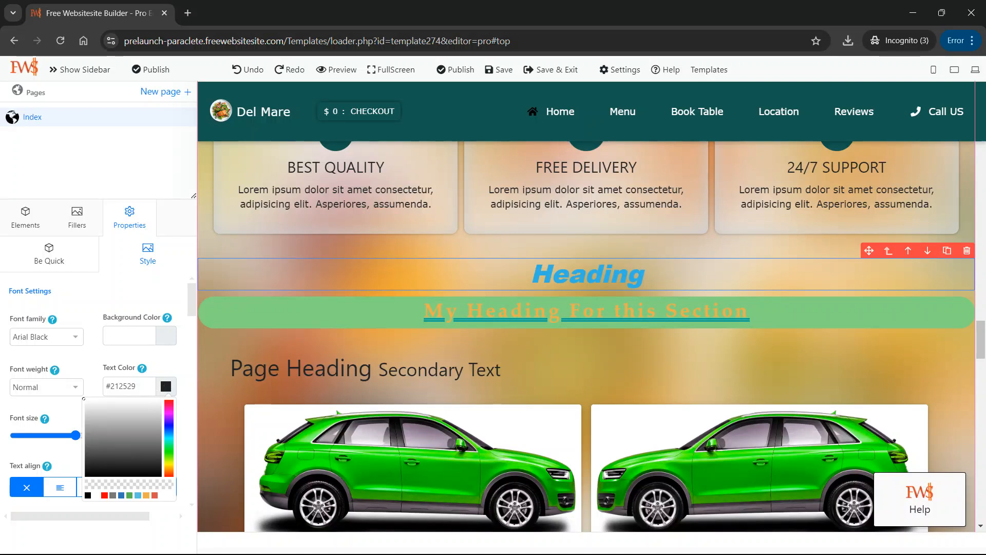
click(151, 413)
drag(144, 420, 172, 438)
click(168, 298)
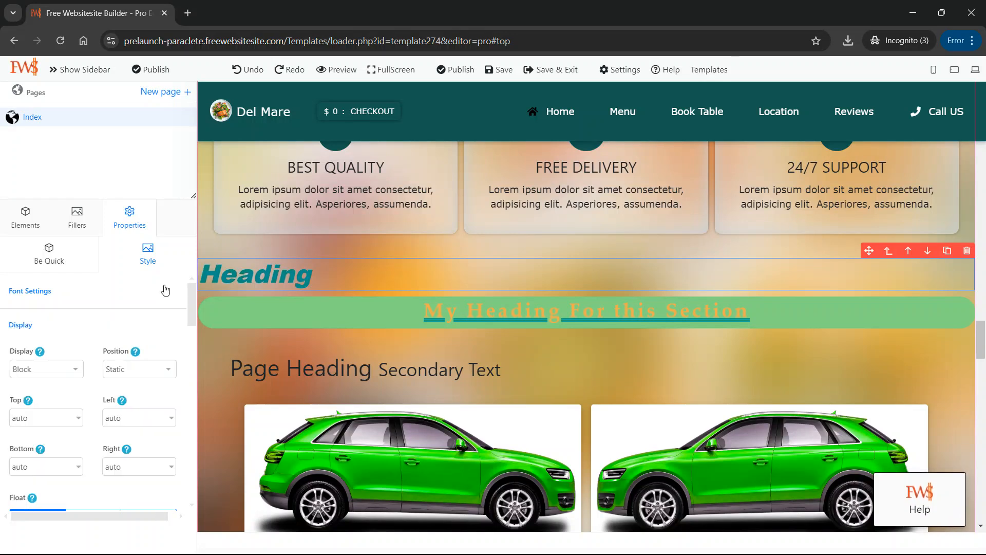
Slightly increase the line height of the teal heading and widen its letter spacing.
double_click(346, 271)
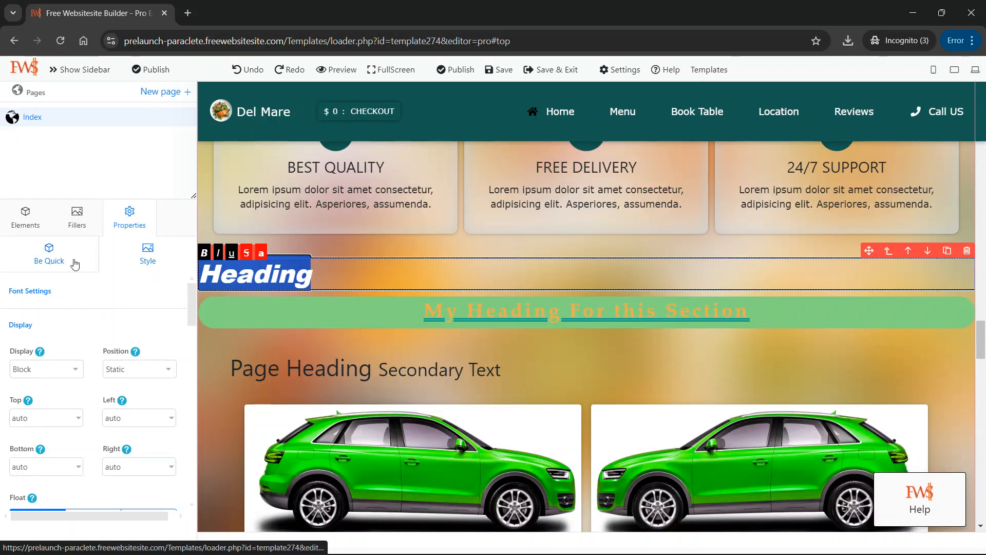
click(45, 292)
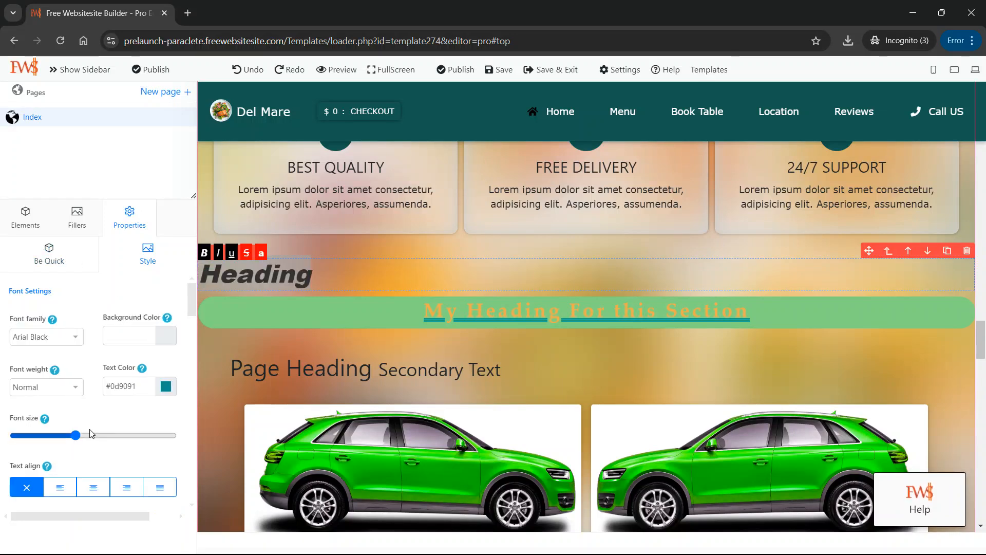
scroll(90, 428, down, 5)
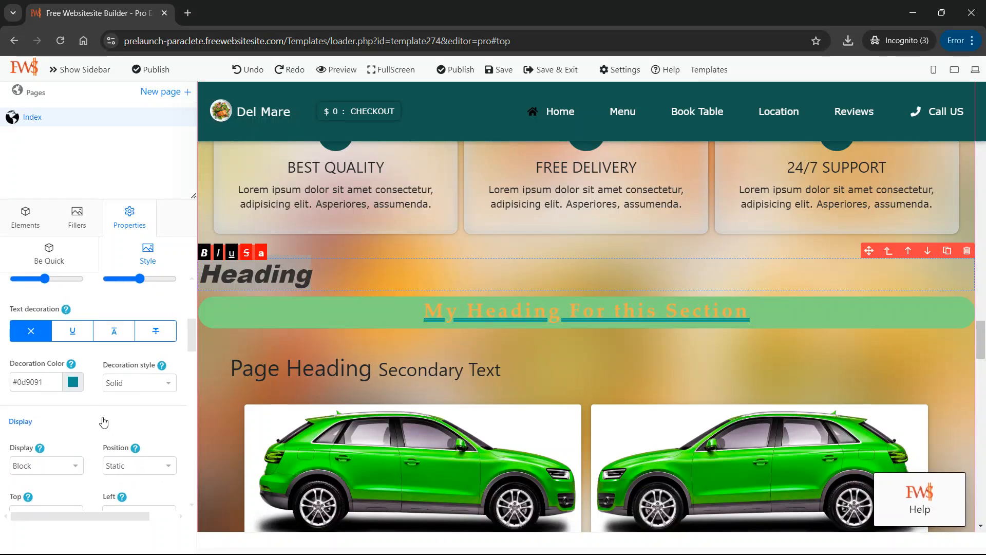
scroll(52, 343, up, 2)
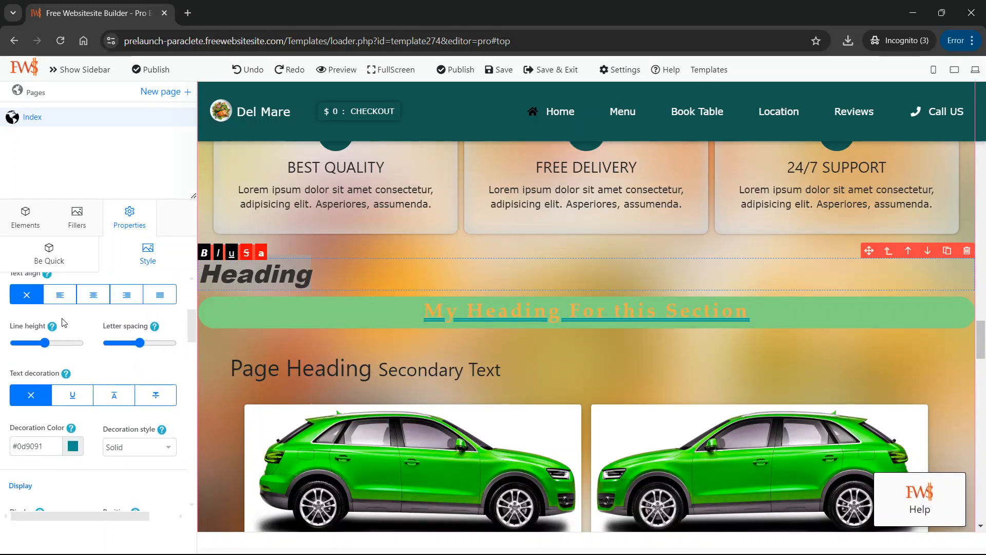
click(47, 345)
mouse_move(140, 343)
mouse_down()
mouse_move(153, 344)
mouse_move(132, 344)
mouse_up()
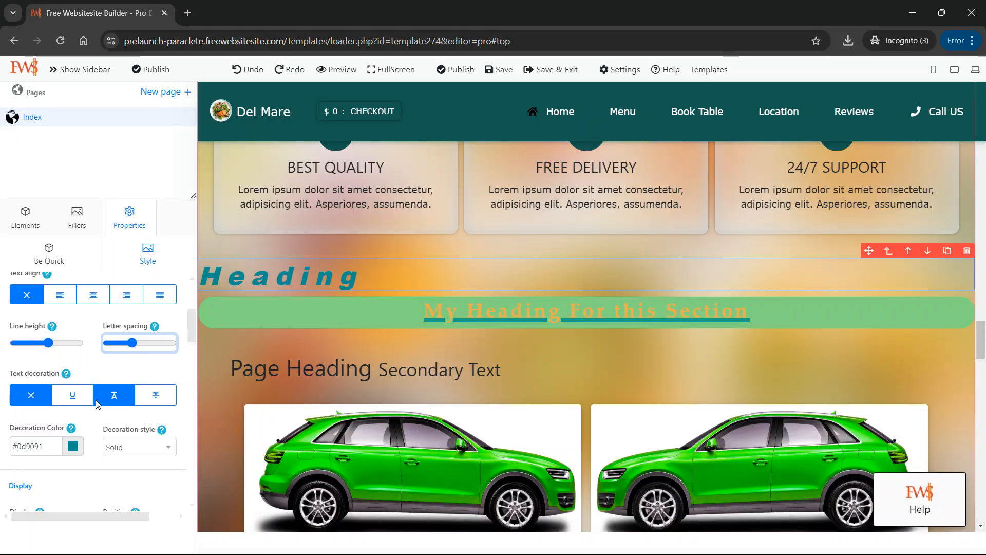
Try the underline and overline text decorations on the teal heading, ending with underline.
click(85, 396)
click(108, 397)
click(80, 399)
Look through the teal heading's display, size, margin, padding, border, border radius and background image style settings.
scroll(94, 438, down, 1)
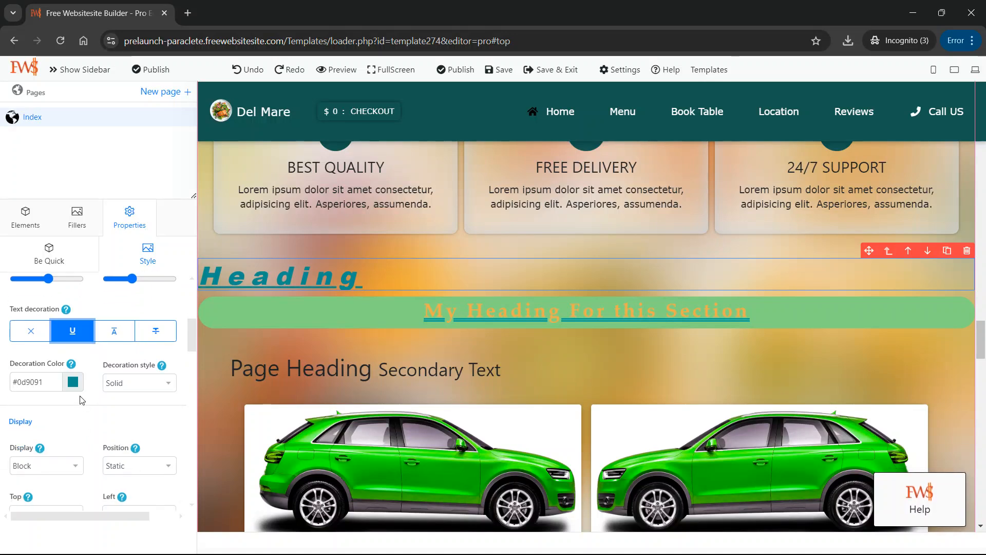
scroll(81, 438, down, 8)
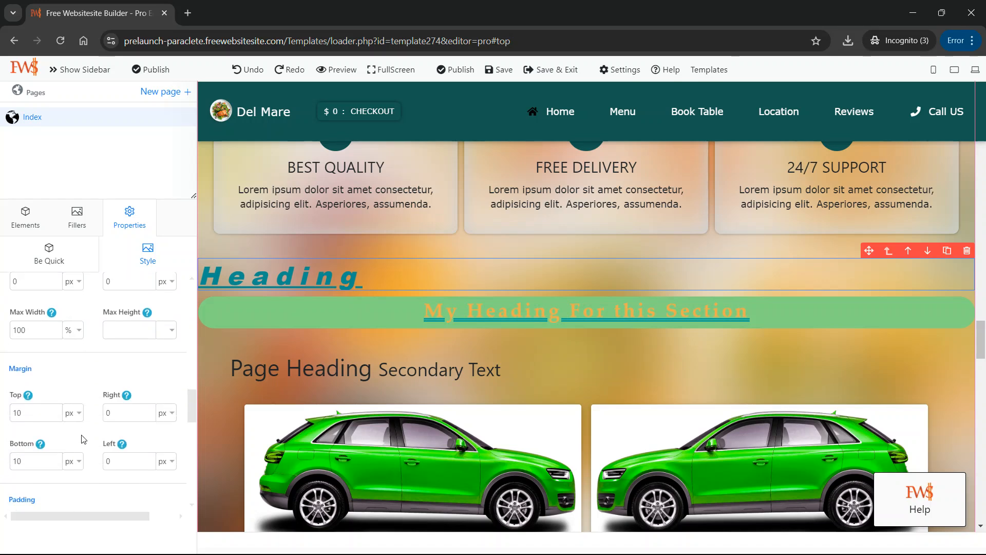
scroll(84, 435, down, 5)
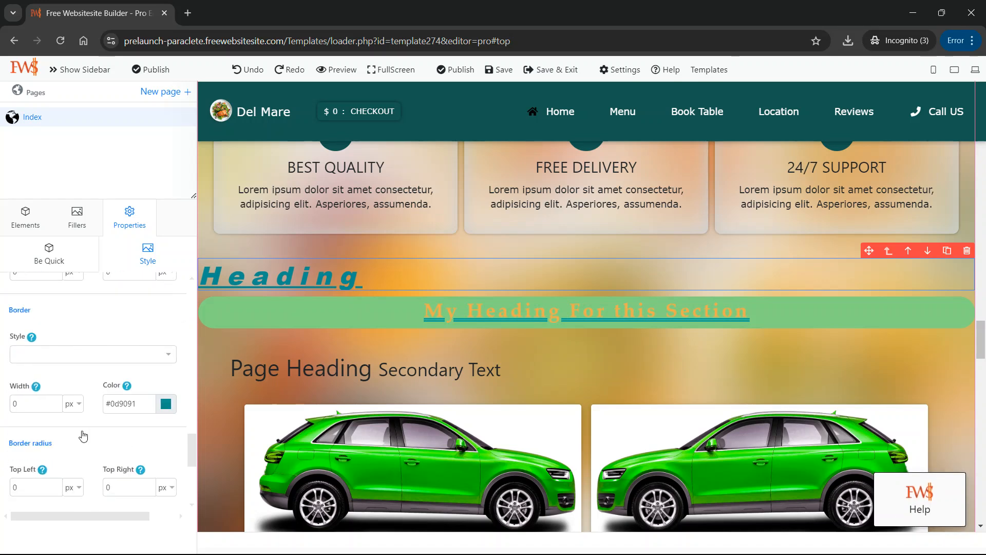
scroll(83, 435, up, 1)
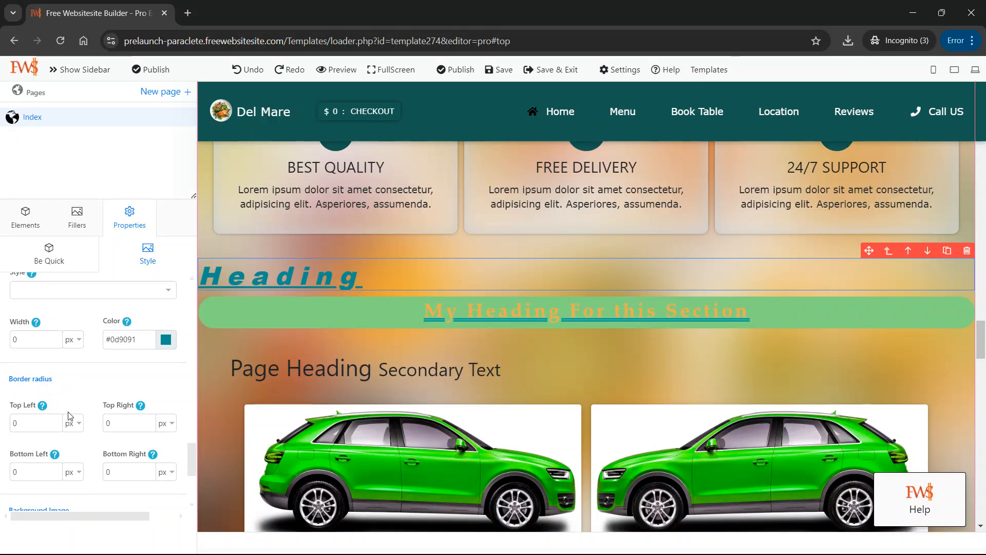
scroll(71, 416, down, 2)
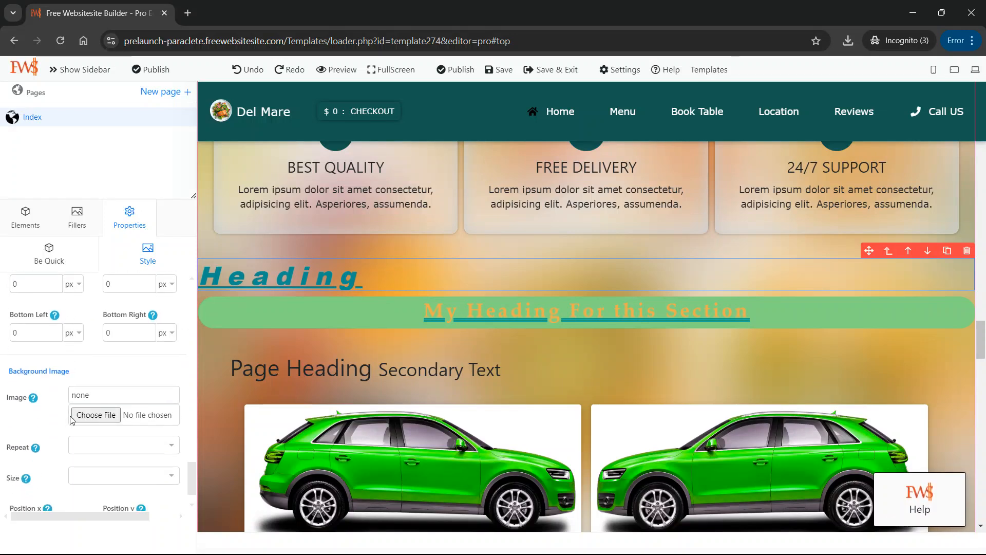
scroll(70, 417, down, 1)
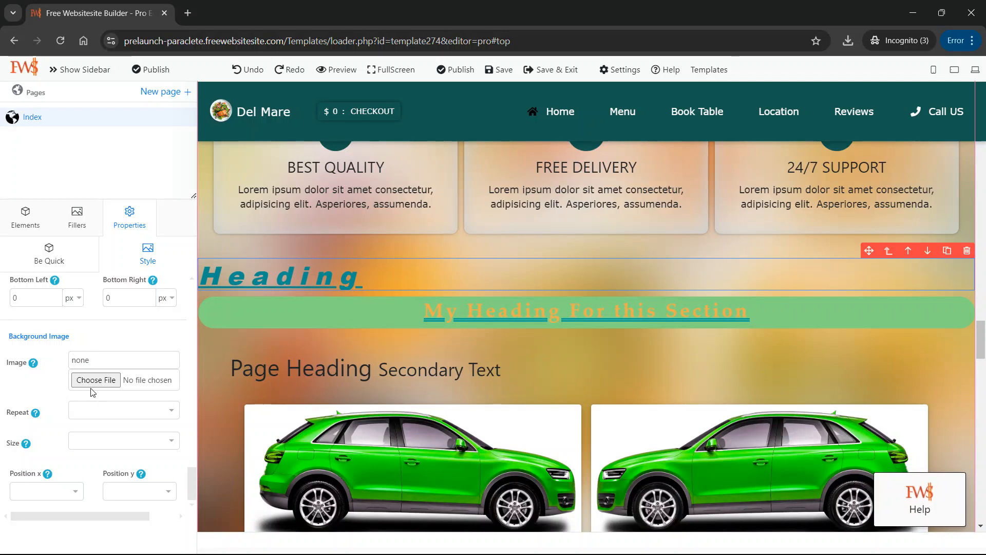
scroll(95, 409, up, 3)
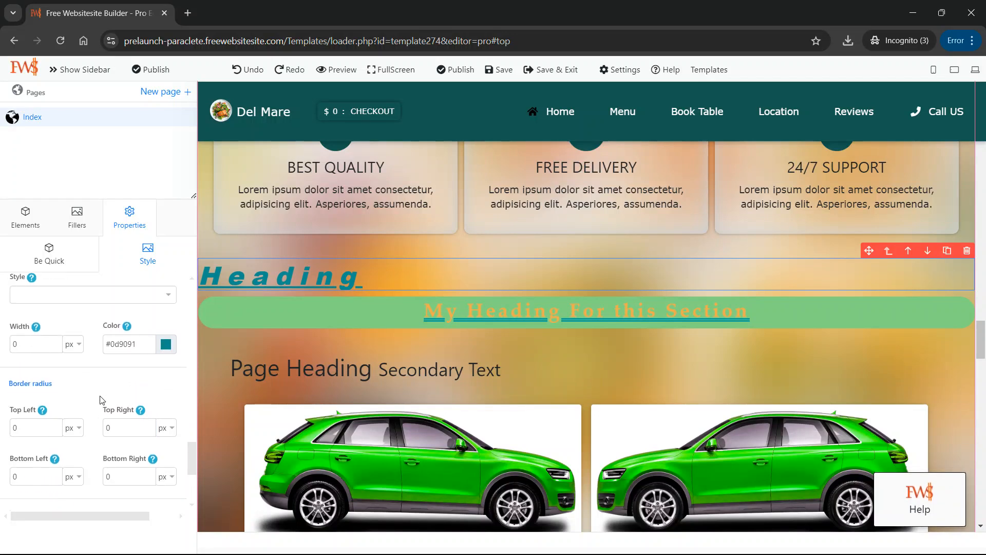
scroll(62, 419, up, 1)
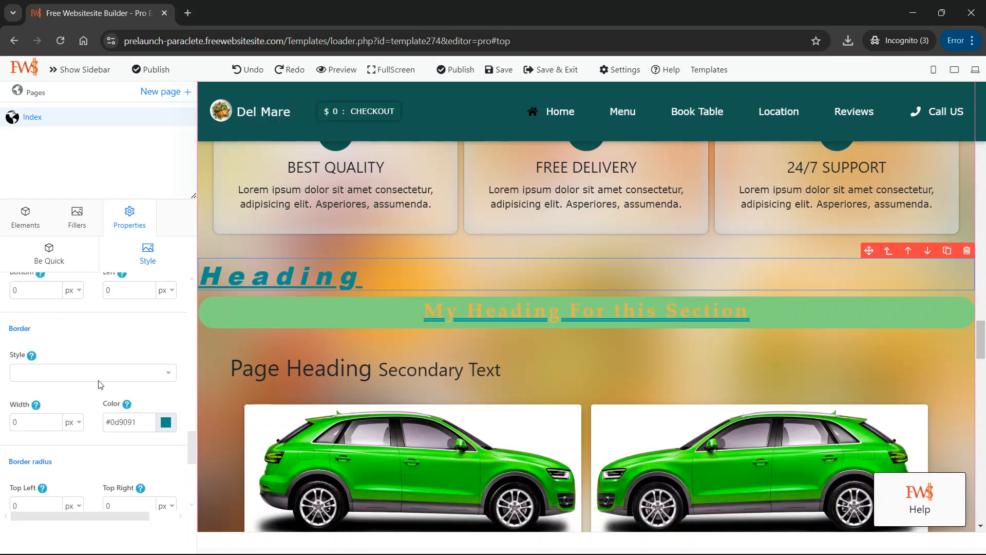
Try the Solid and Dotted border styles on the teal heading, ending with Dashed.
click(108, 375)
click(71, 407)
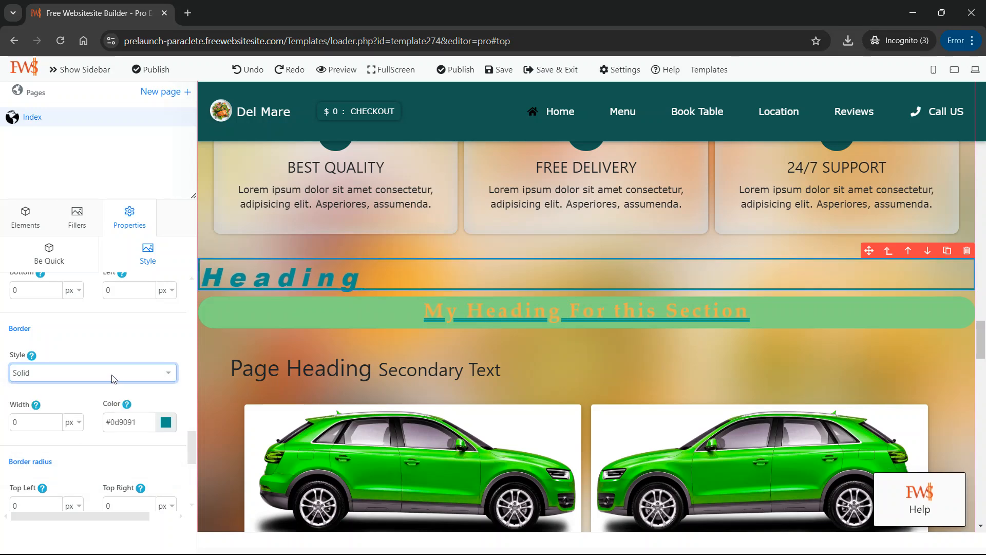
click(113, 379)
click(73, 418)
click(114, 381)
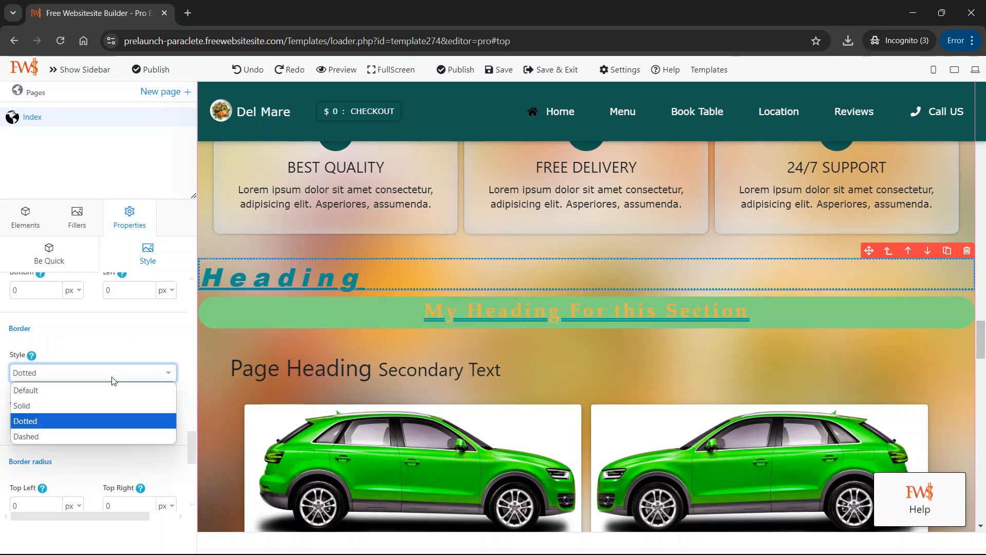
click(75, 434)
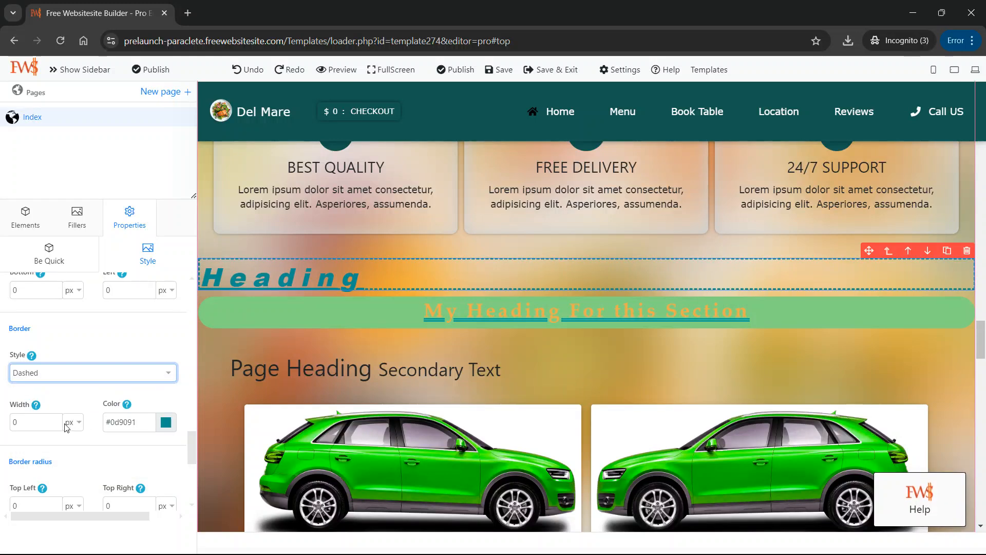
Set the heading's dashed border to a width of 2 px and the custom color #9e5a5a.
click(55, 420)
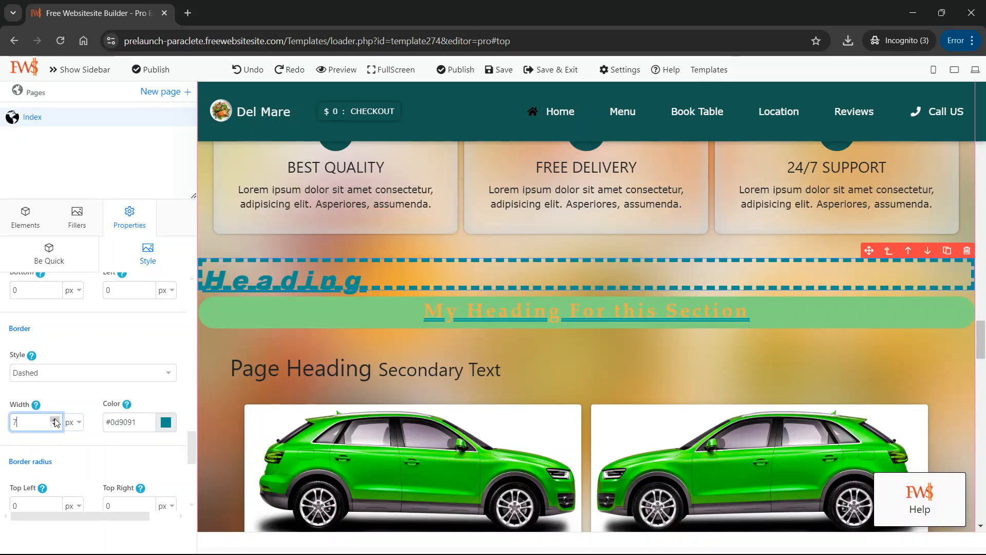
click(55, 425)
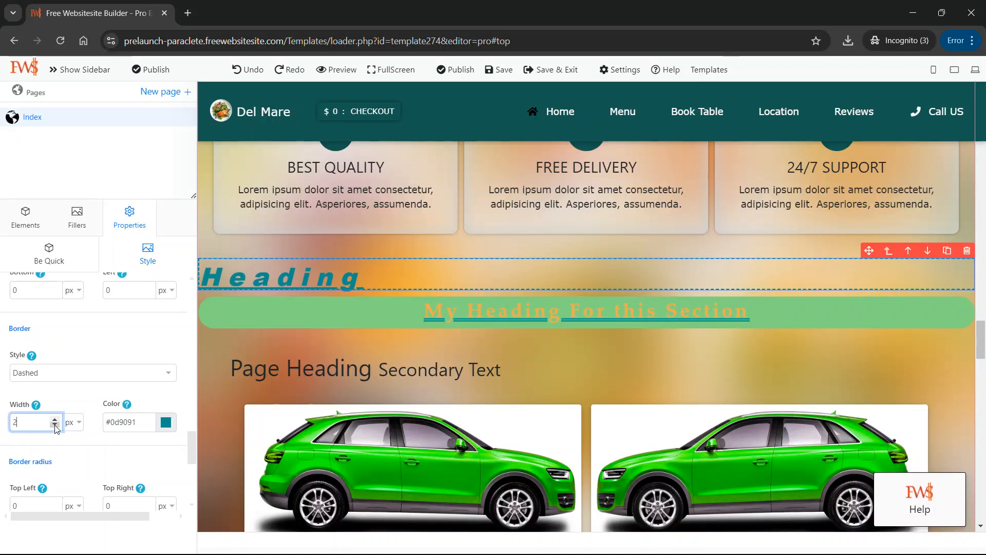
scroll(81, 429, down, 2)
scroll(134, 408, up, 1)
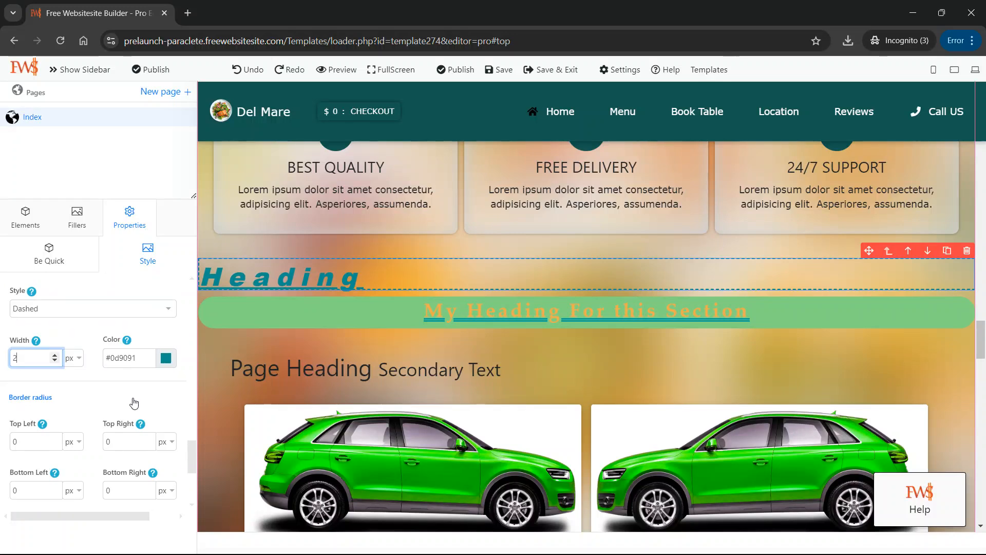
click(165, 359)
click(149, 399)
mouse_move(146, 401)
mouse_down()
mouse_move(125, 422)
mouse_move(143, 380)
mouse_move(118, 401)
mouse_up()
click(156, 338)
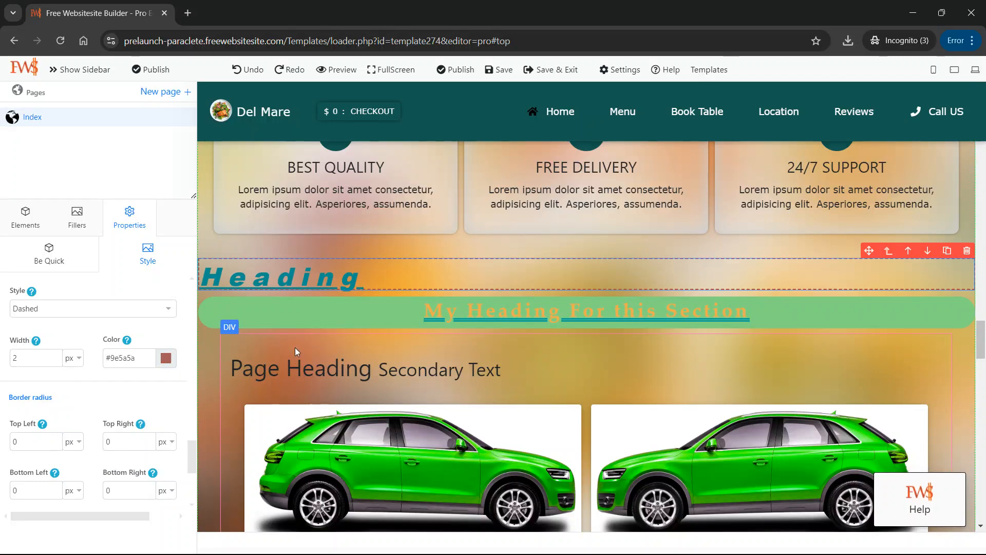
Bring the bordered heading into view on the page and show its Be Quick properties.
scroll(298, 349, up, 3)
click(355, 397)
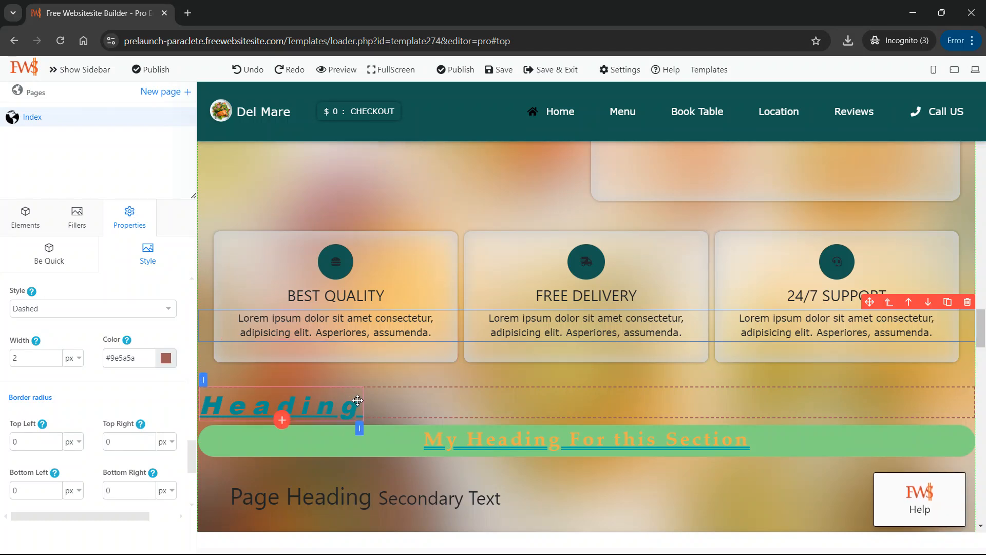
click(67, 268)
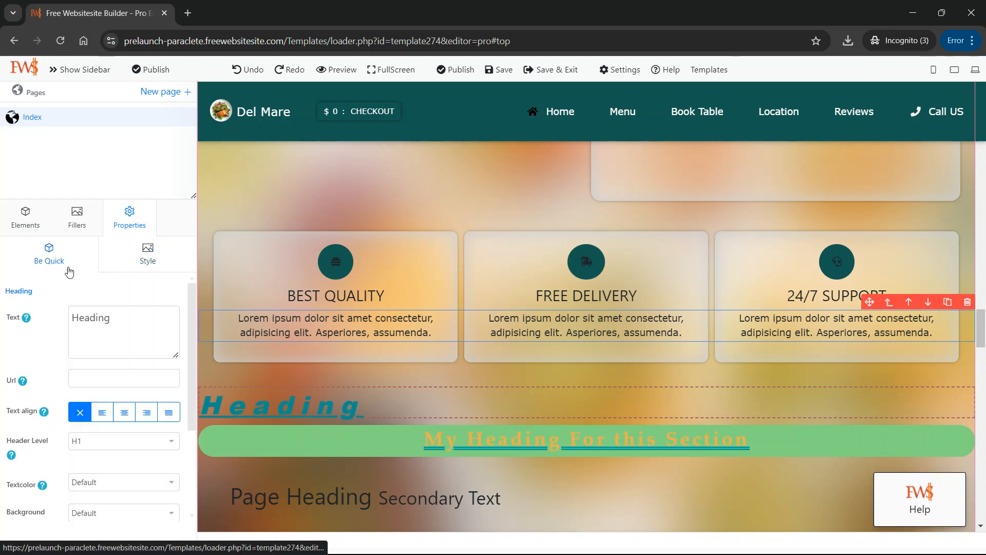
Show the Essential Elements available for the page and go back up to the hero section above Our Menu.
click(25, 219)
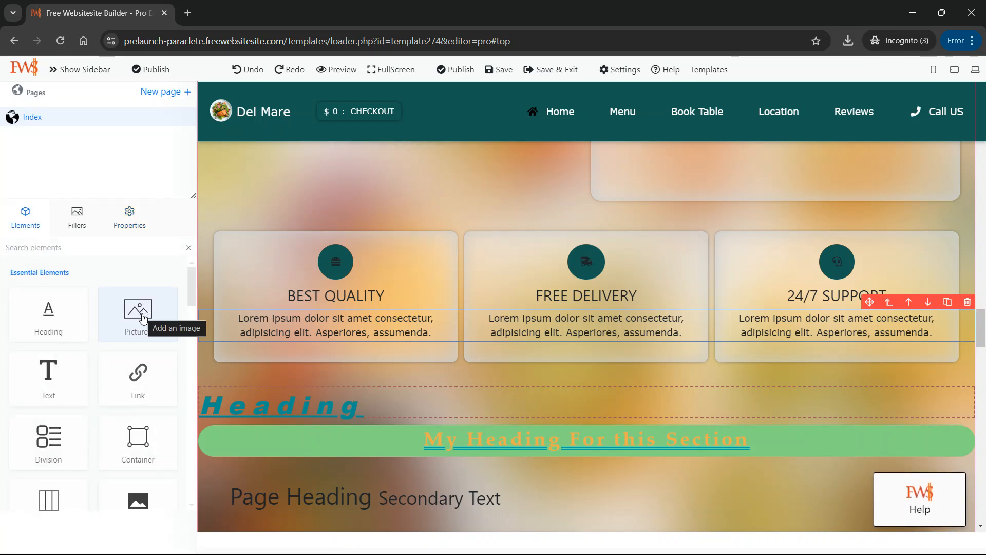
scroll(334, 339, up, 15)
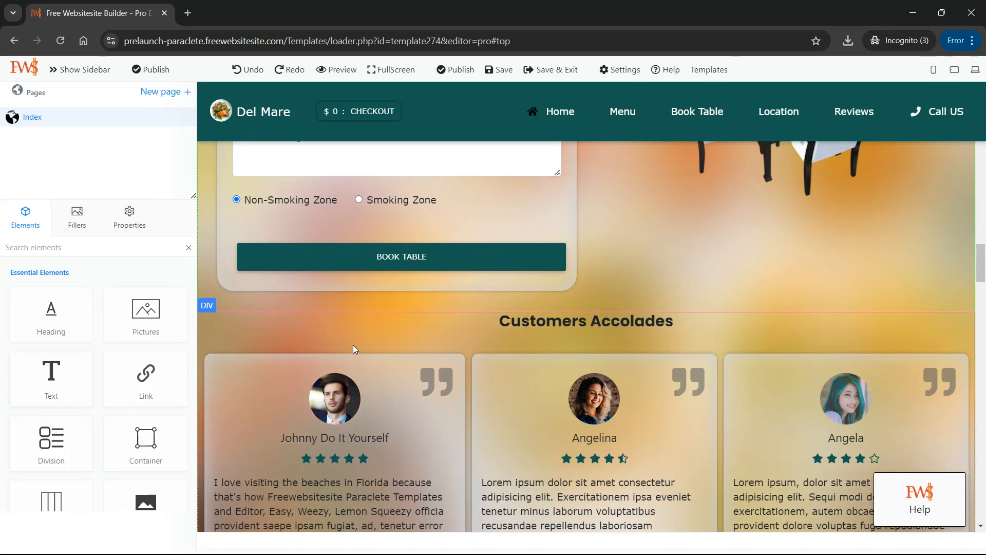
scroll(353, 344, up, 15)
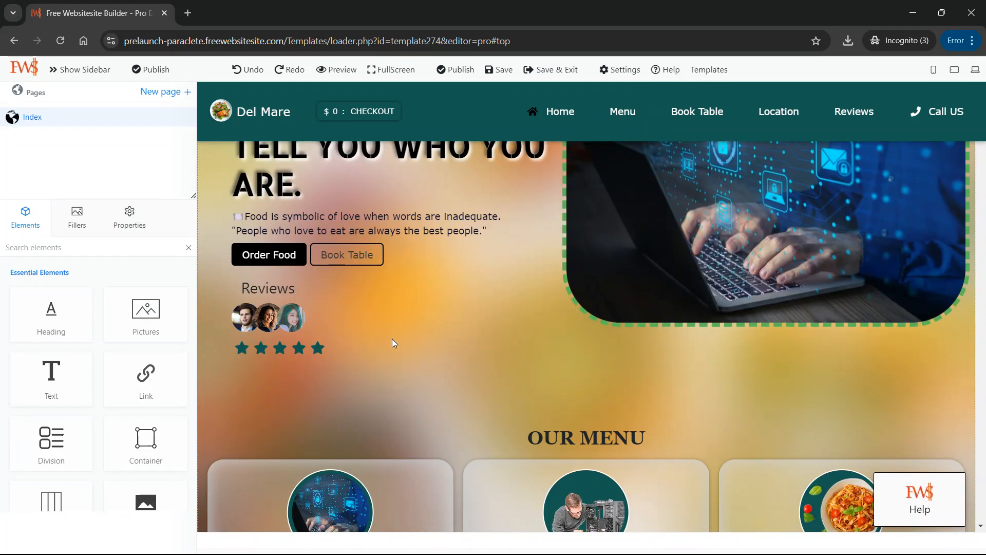